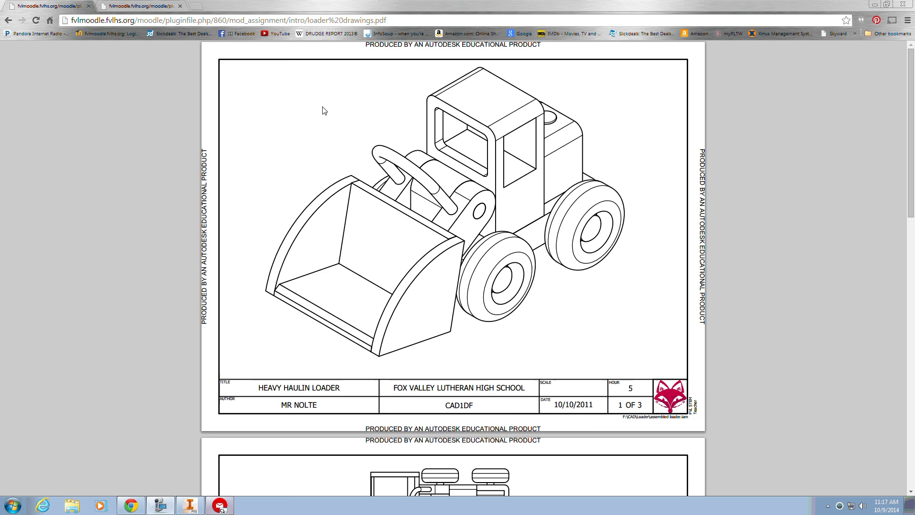
Switch to the loader2.pdf exploded-view plans and scroll briefly through the page.
left_click(120, 8)
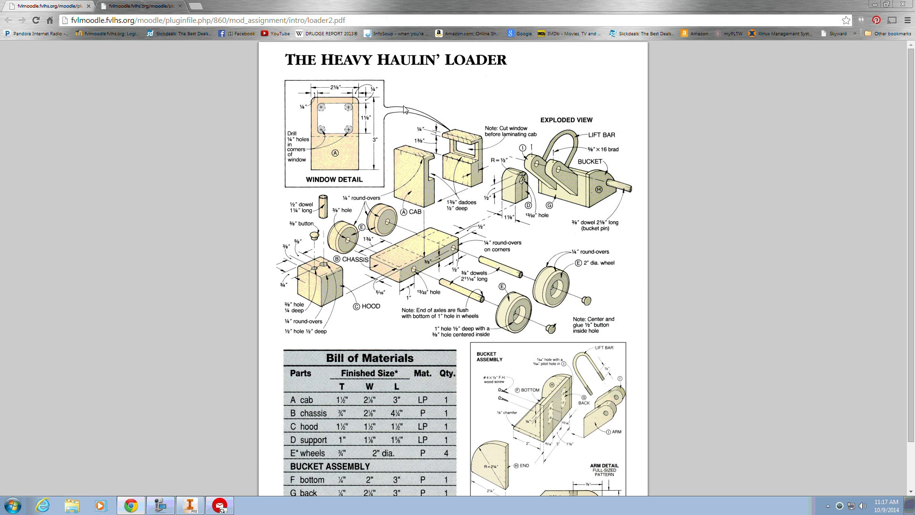
mouse_move(908, 190)
left_mouse_down()
mouse_move(909, 225)
mouse_move(911, 175)
left_mouse_up()
Keep HeavyHaulinLoader as the active project, start a new part, and return to the plans PDF.
left_click(190, 504)
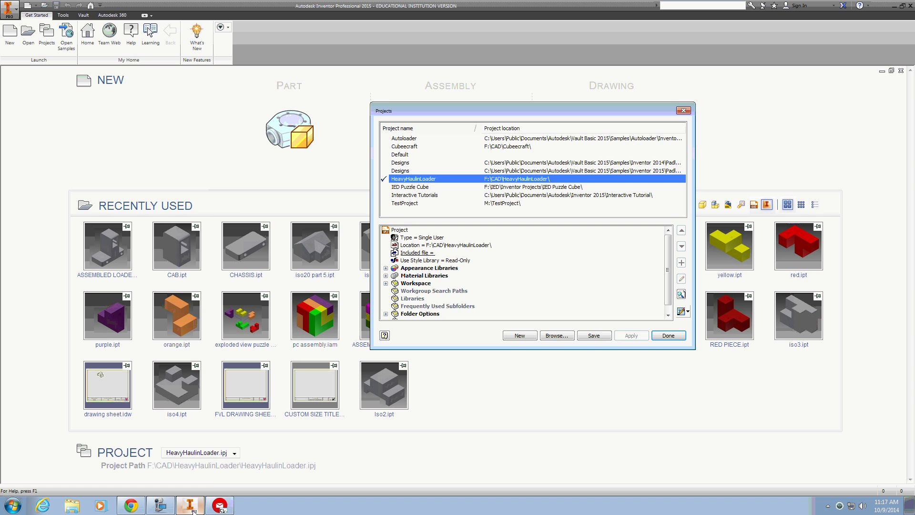
left_click_drag(472, 115, 418, 122)
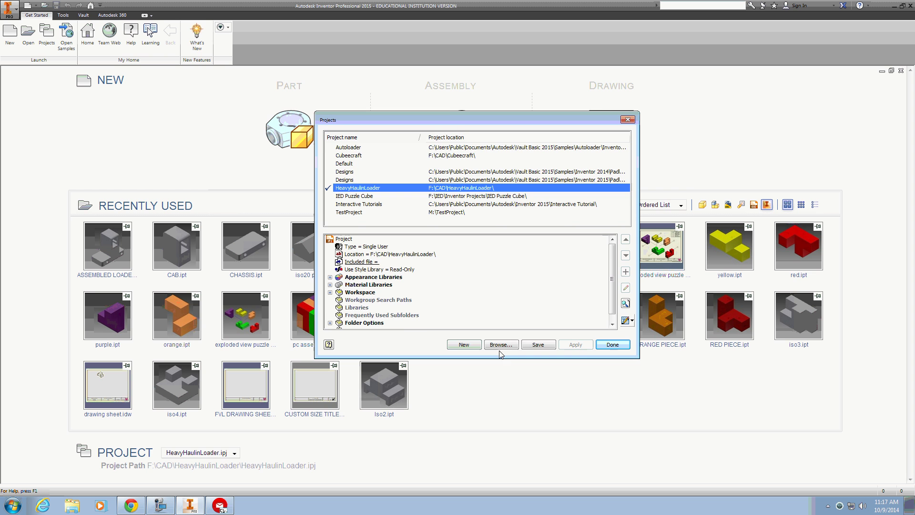
left_click(612, 345)
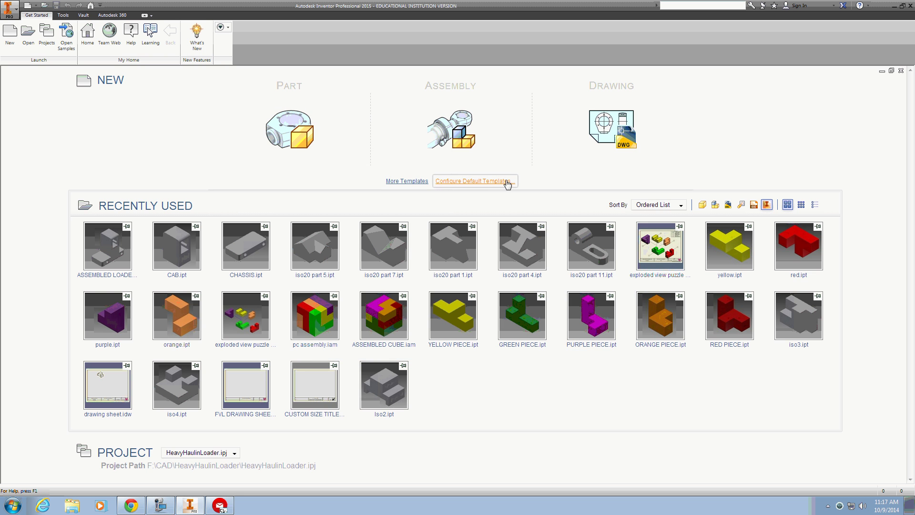
left_click(294, 132)
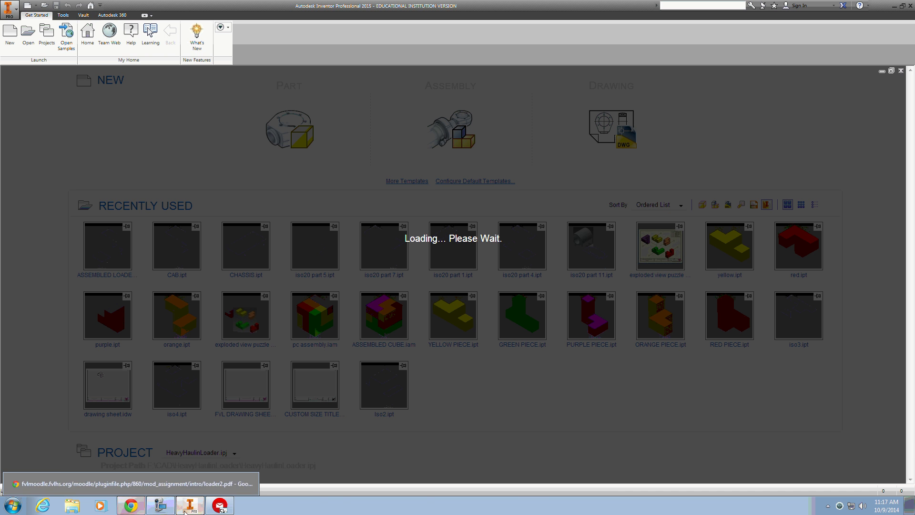
mouse_move(194, 511)
left_click(132, 505)
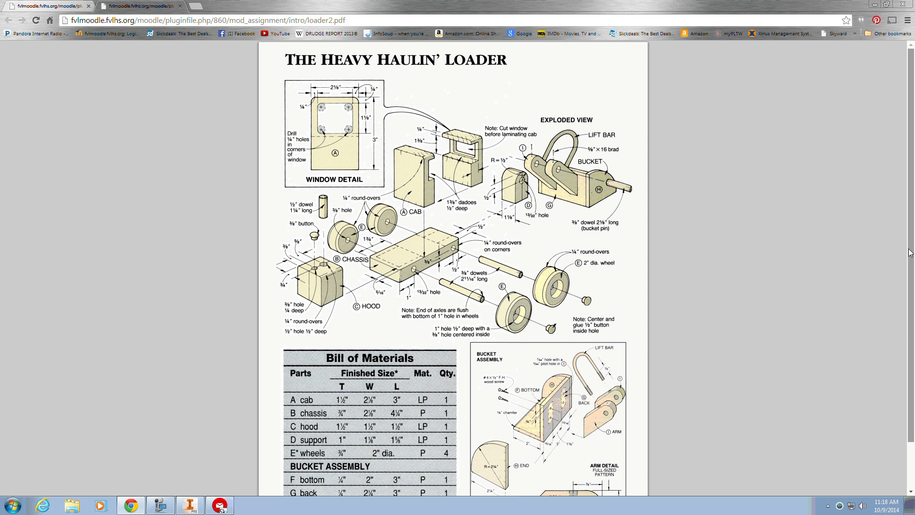
Zoom the loader plans to 200% on the hood, wheels and Bill of Materials.
left_click_drag(908, 253, 905, 330)
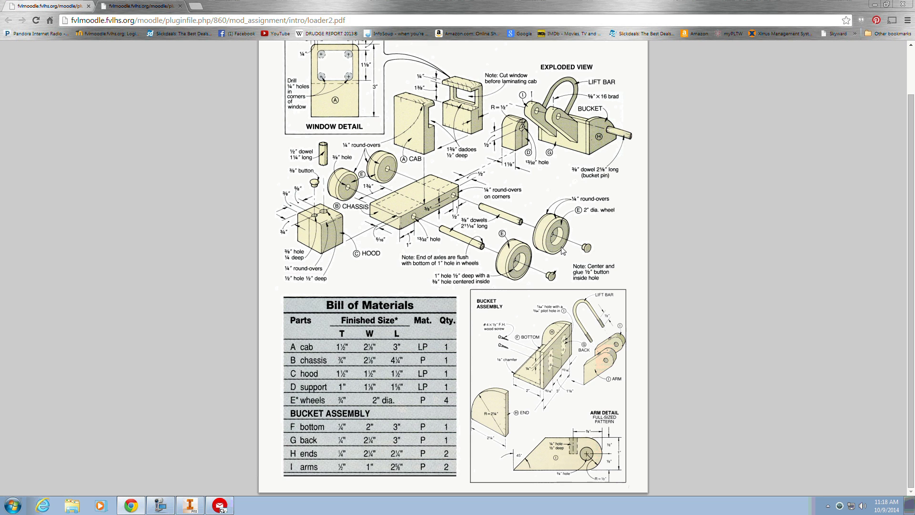
scroll(560, 252, "up", 1)
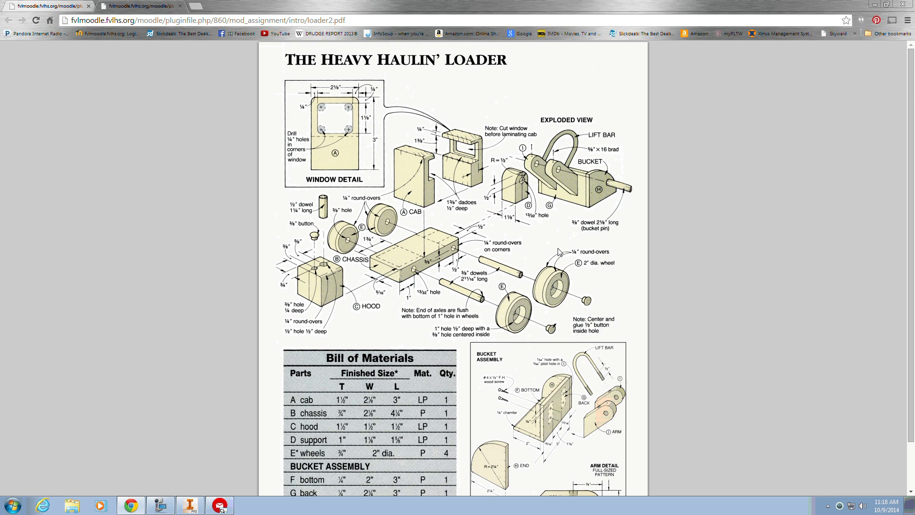
scroll(570, 287, "up", 3, "ctrl")
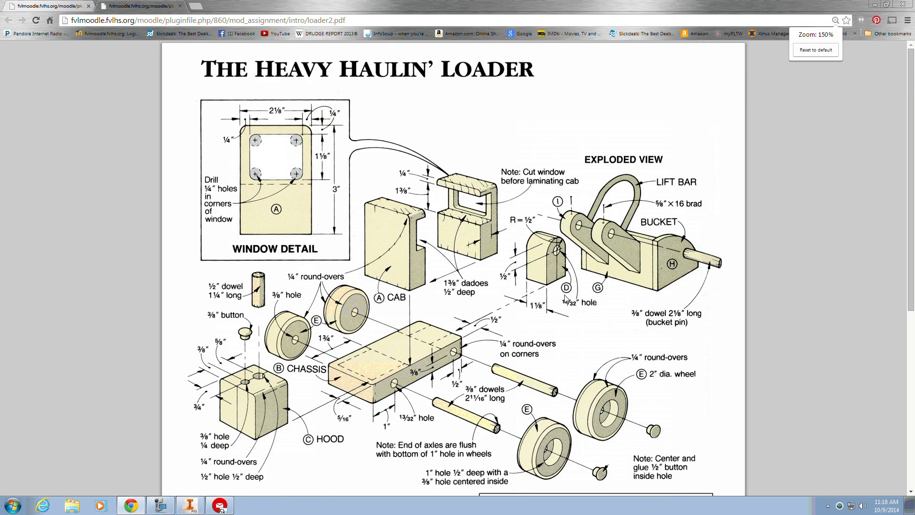
scroll(566, 298, "down", 4)
scroll(644, 253, "up", 2, "ctrl")
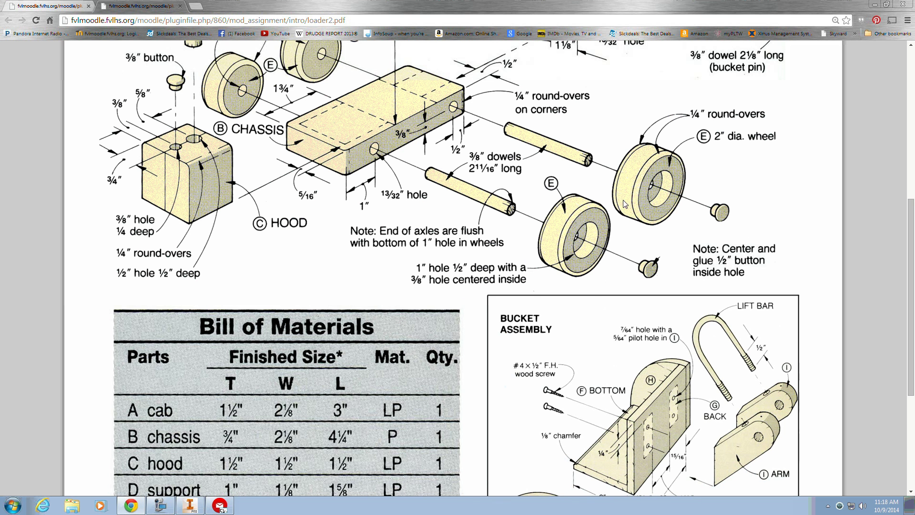
Sketch a 2.000-diameter circle centred at the origin on the YZ plane.
left_click(191, 505)
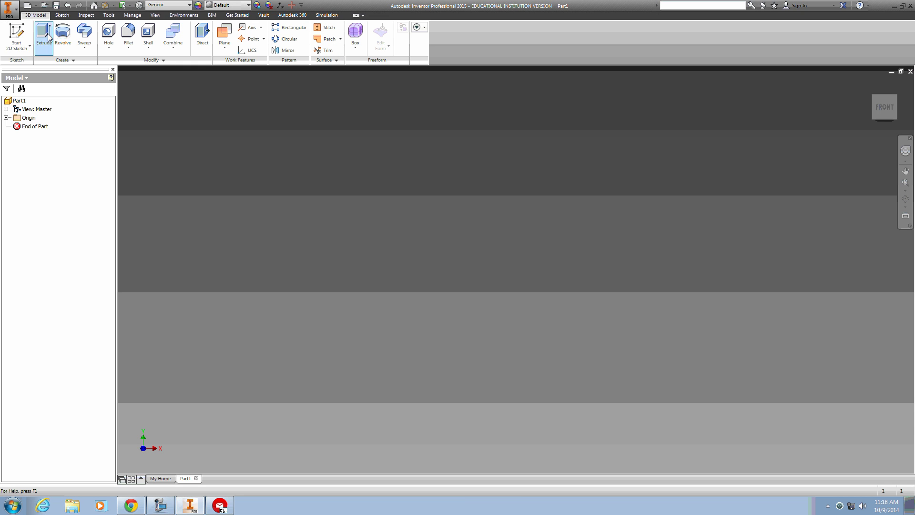
left_click(17, 36)
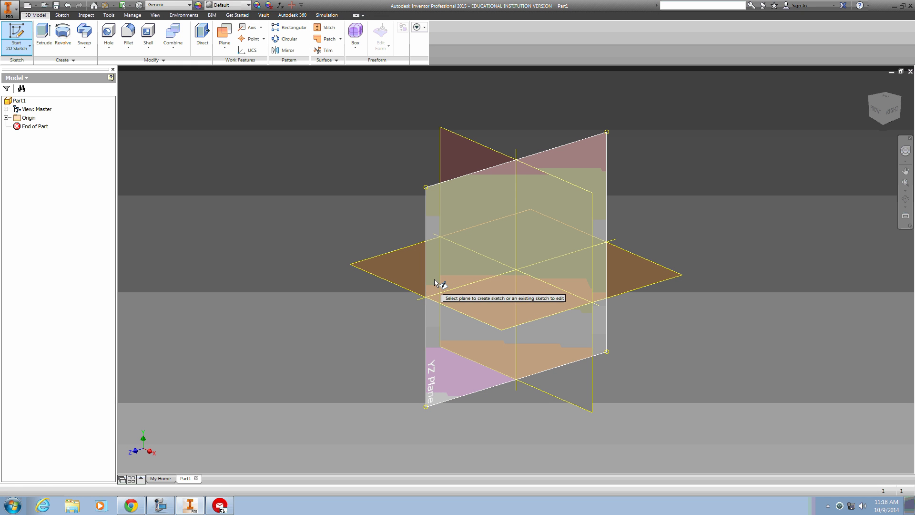
left_click(429, 279)
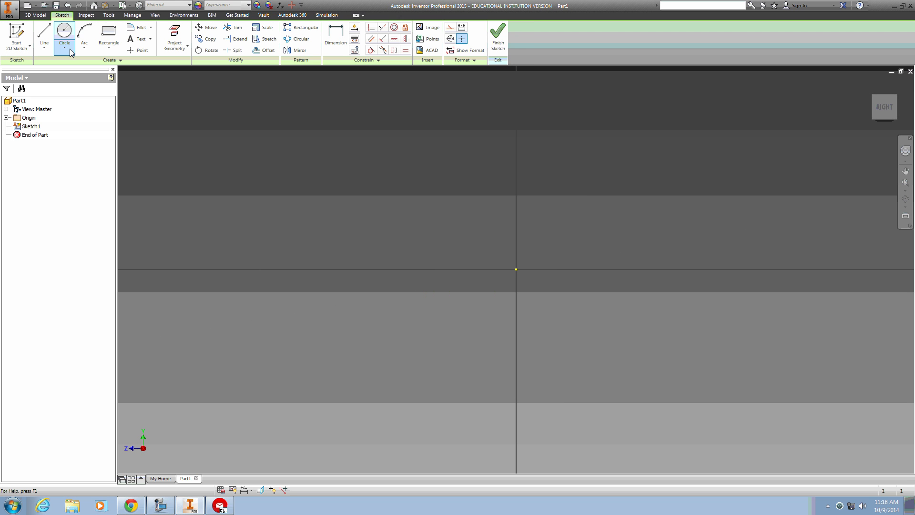
left_click(70, 51)
left_click(79, 62)
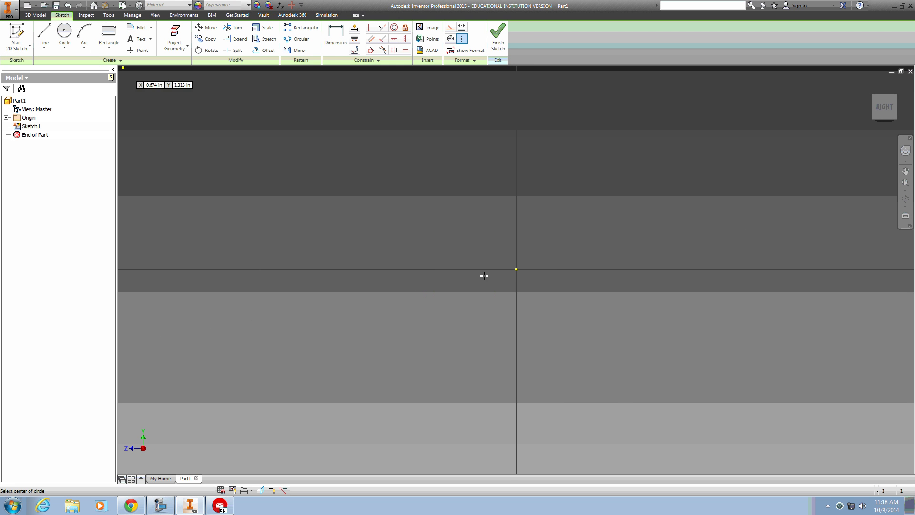
left_click(516, 269)
left_click(673, 216)
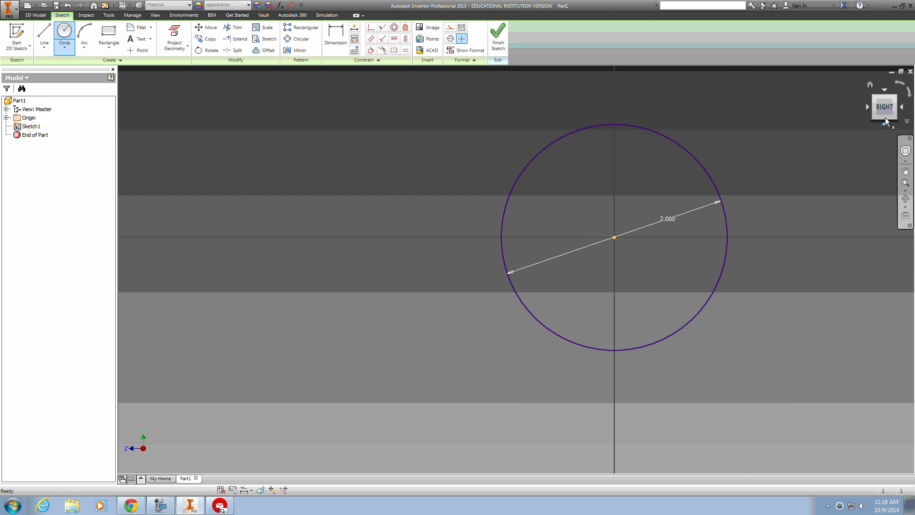
left_click(498, 34)
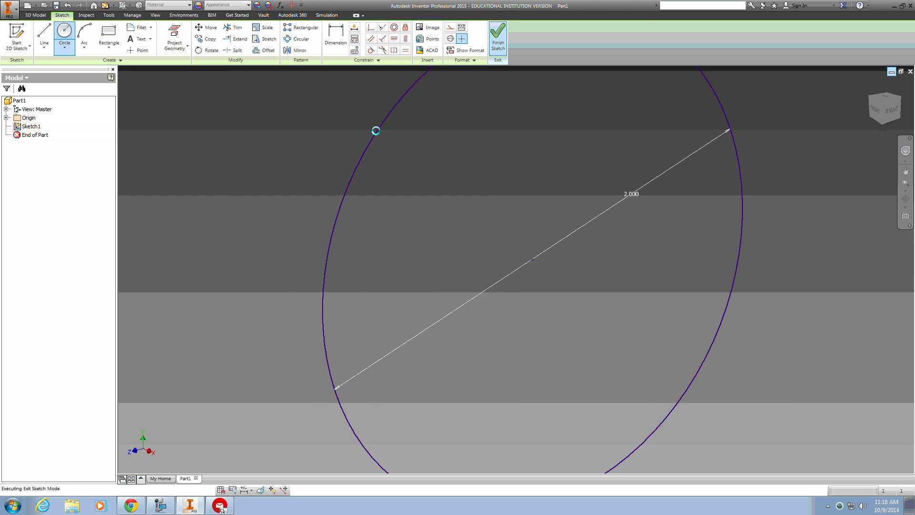
Extrude the circle 3/4 in into a solid disc.
left_click(44, 34)
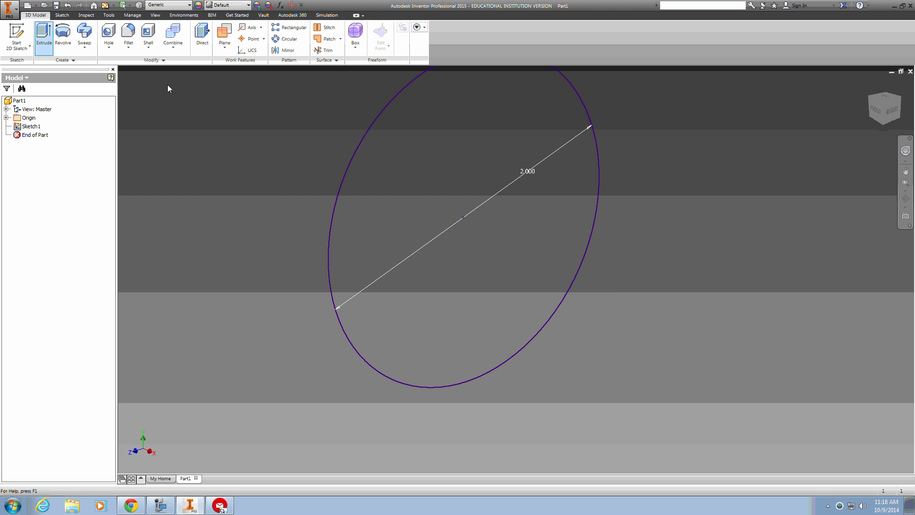
type("3/4")
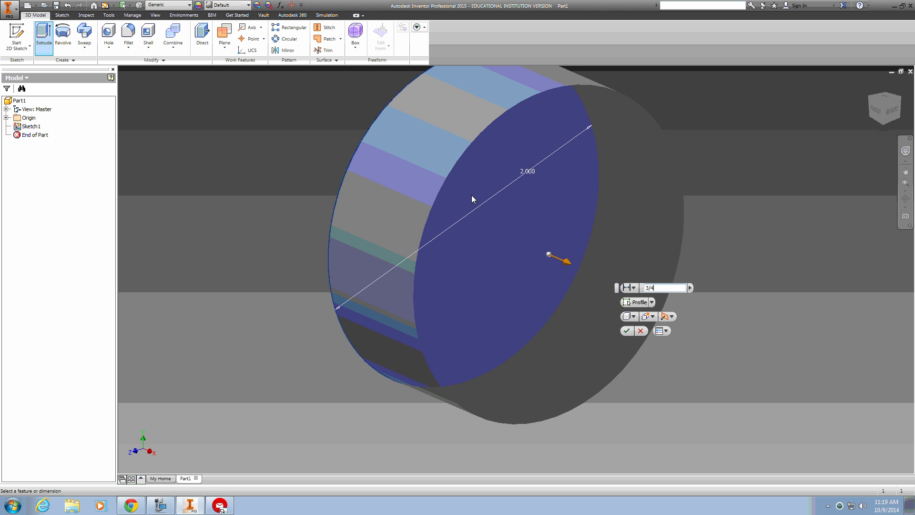
key("Return")
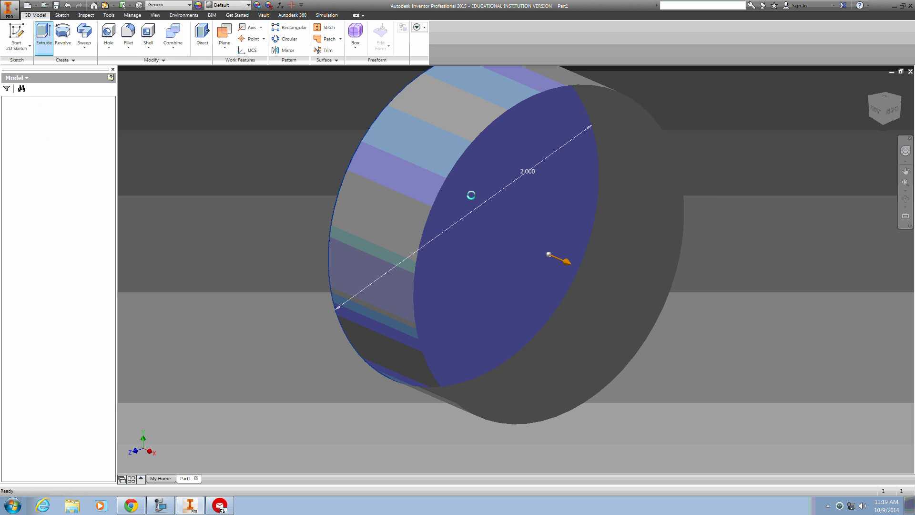
scroll(609, 219, "down", 2)
middle_click_drag(567, 232, 510, 250)
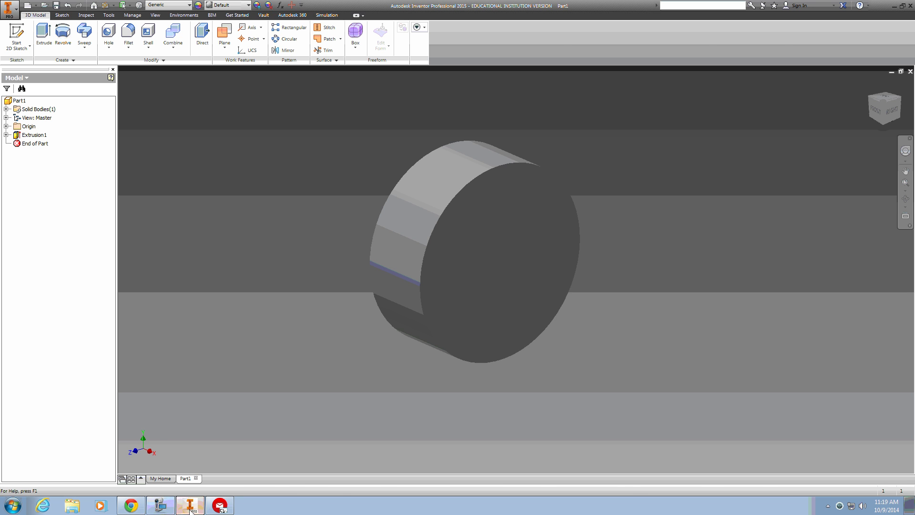
Round the disc's front and back circular edges with a 1/4 in fillet.
left_click(131, 505)
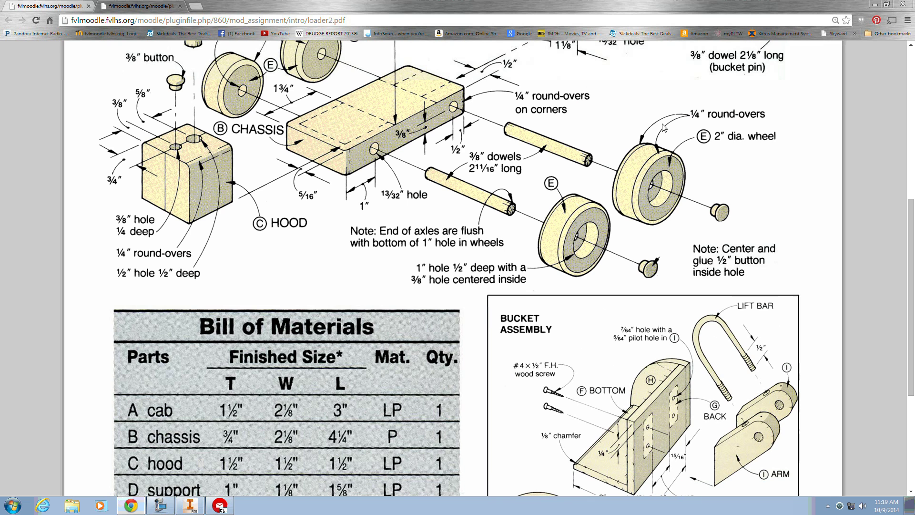
key("alt+Tab")
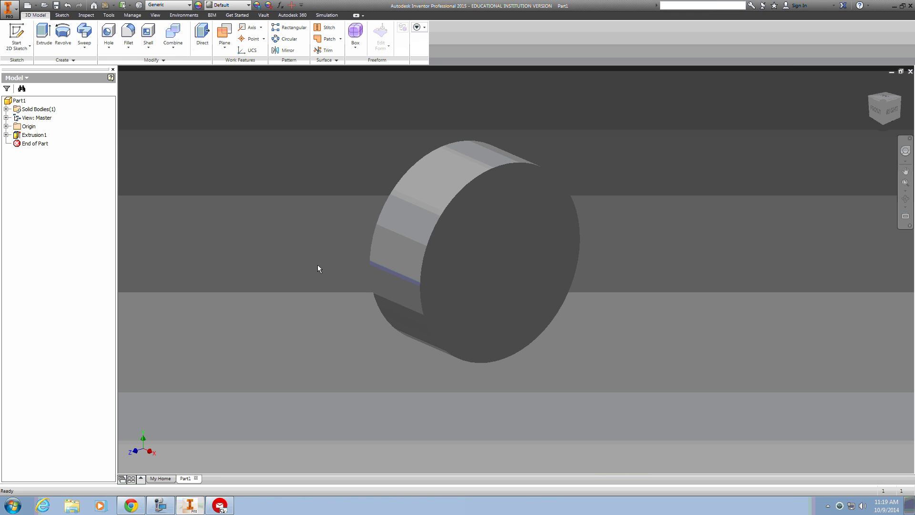
left_click(128, 36)
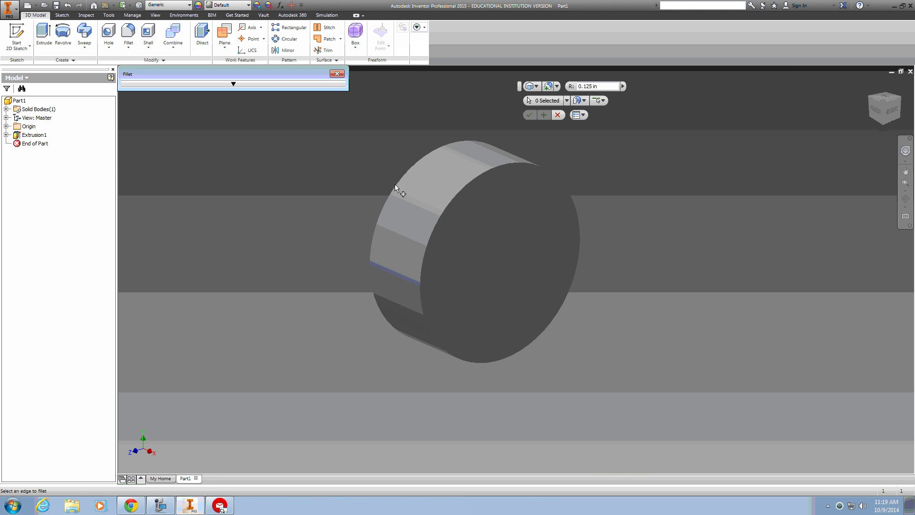
double_click(591, 86)
type("1/4")
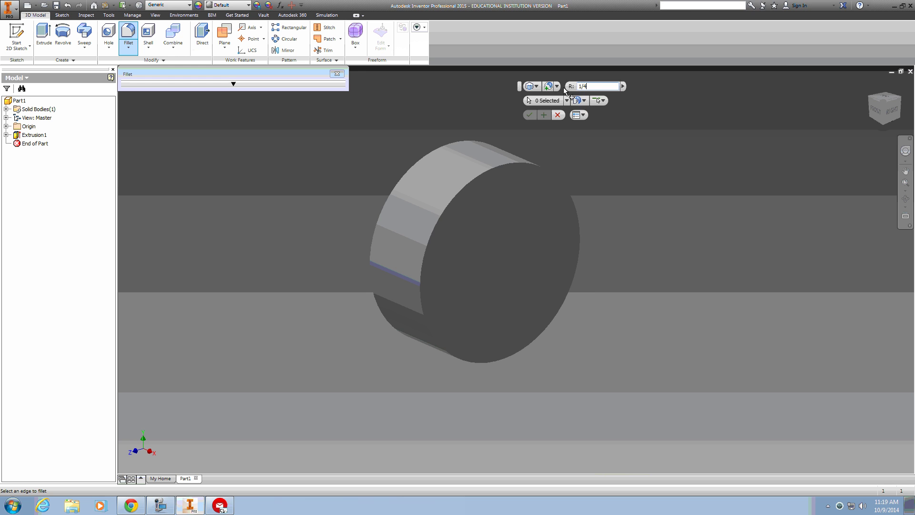
left_click(507, 162)
left_click(444, 144)
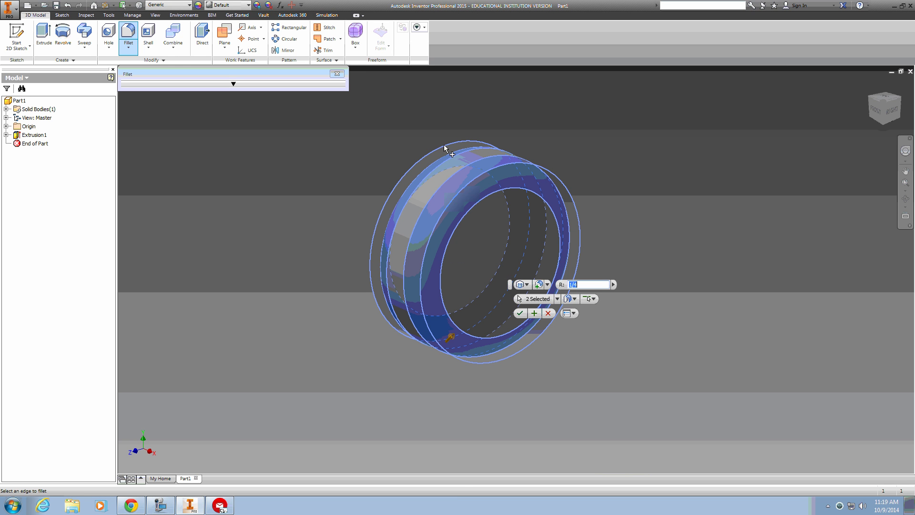
left_click(520, 313)
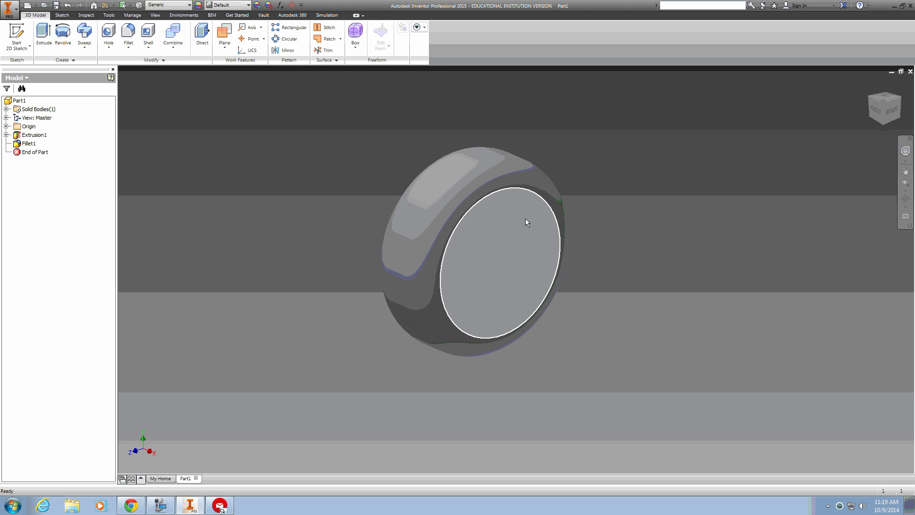
mouse_move(190, 510)
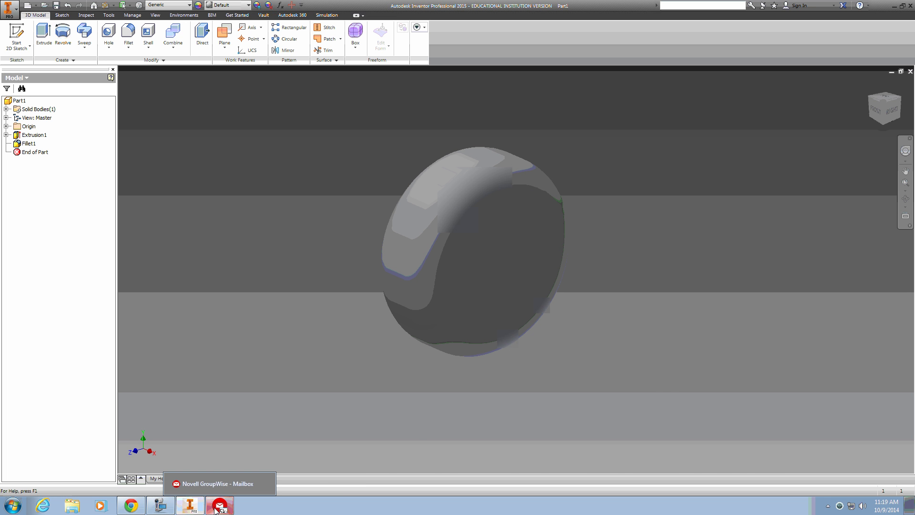
Place a counterbored hole concentric to the wheel's outer rim on its front face.
left_click(130, 505)
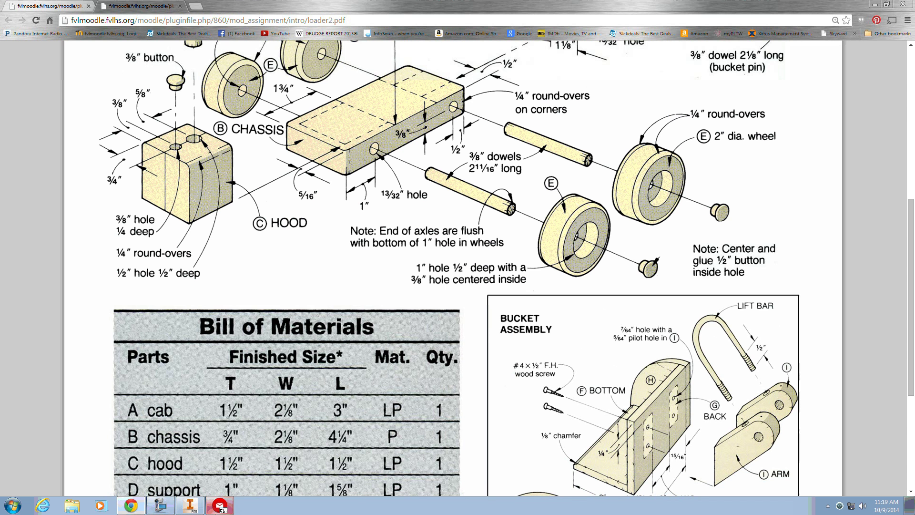
left_click(196, 505)
left_click(108, 34)
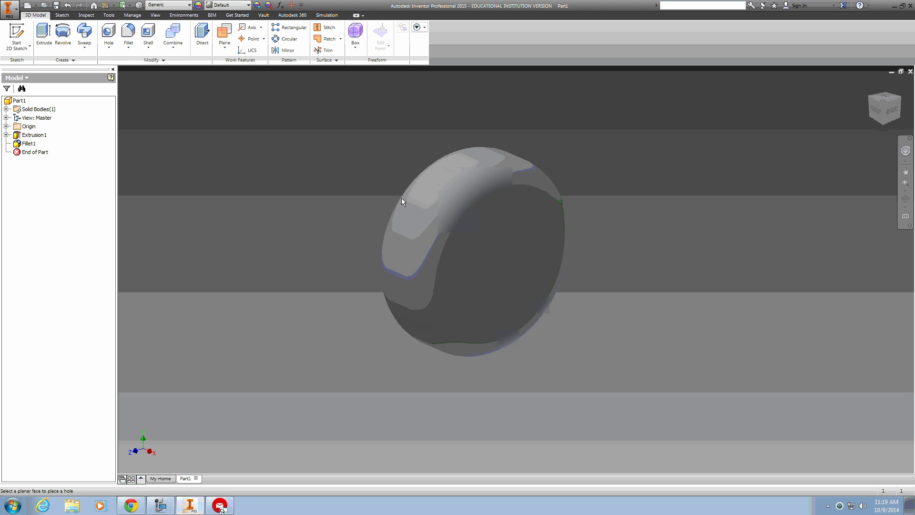
left_click_drag(368, 168, 715, 168)
left_click(720, 219)
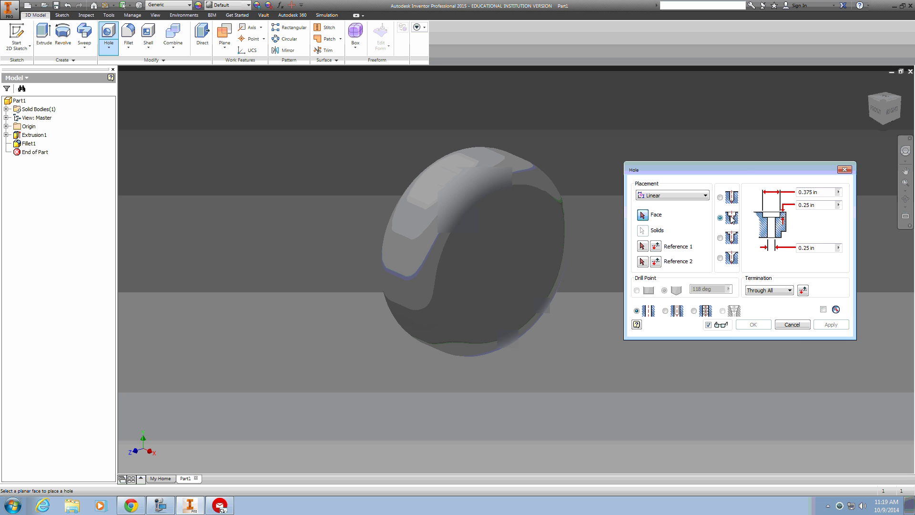
left_click_drag(754, 176, 743, 170)
left_click(664, 189)
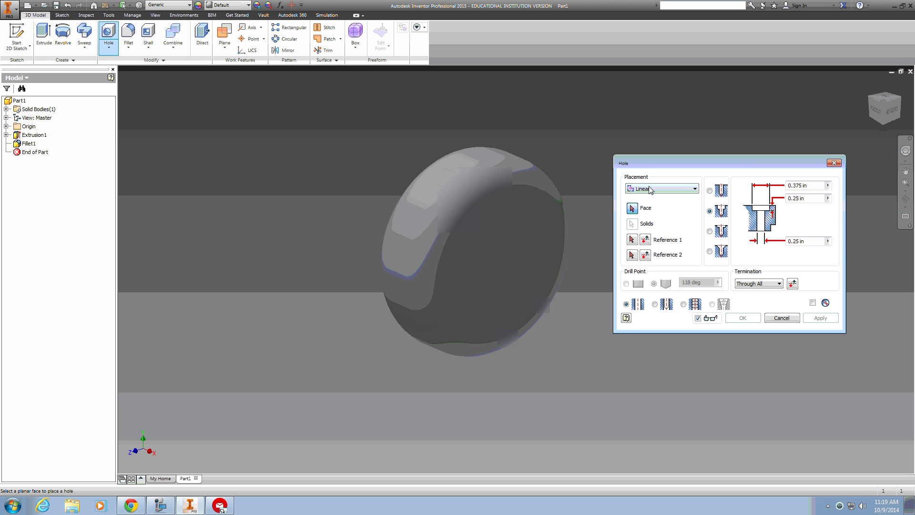
left_click(650, 214)
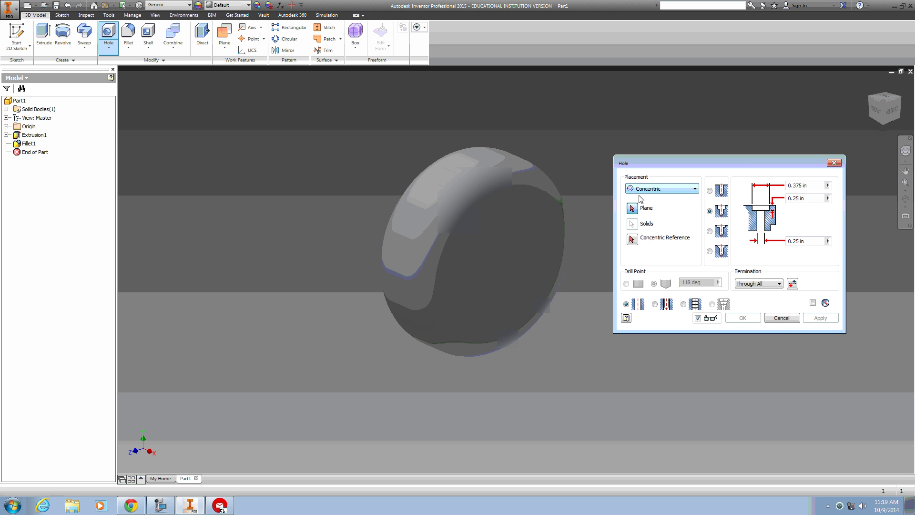
left_click(481, 251)
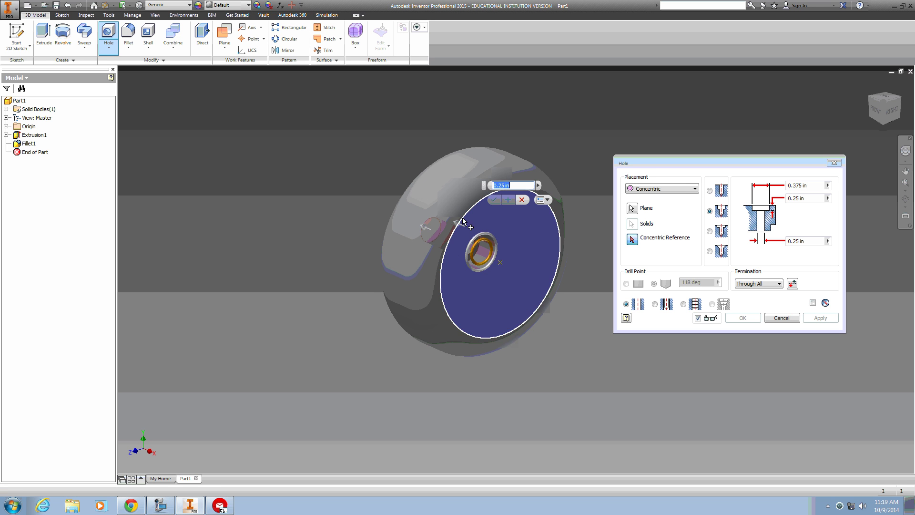
left_click(432, 190)
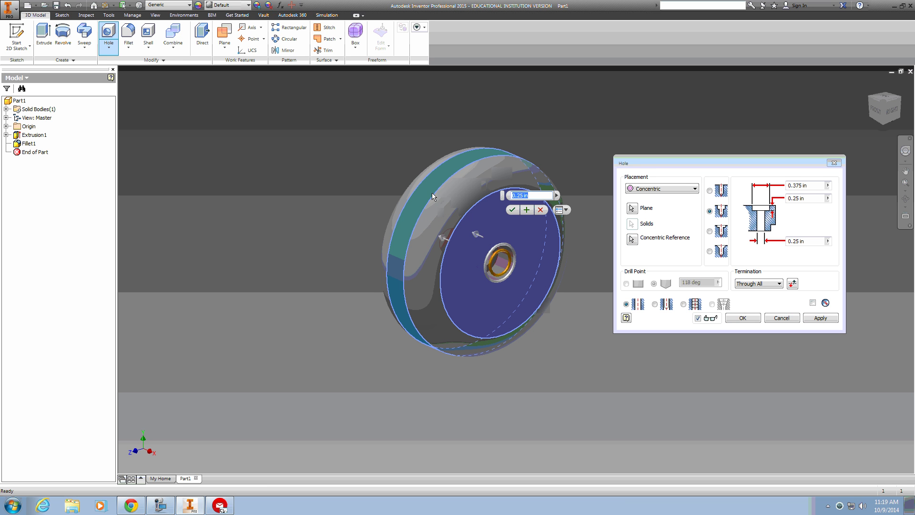
Give the counterbore a 1 in diameter, .5 depth and 3/8 through hole, and create it.
left_click(817, 186)
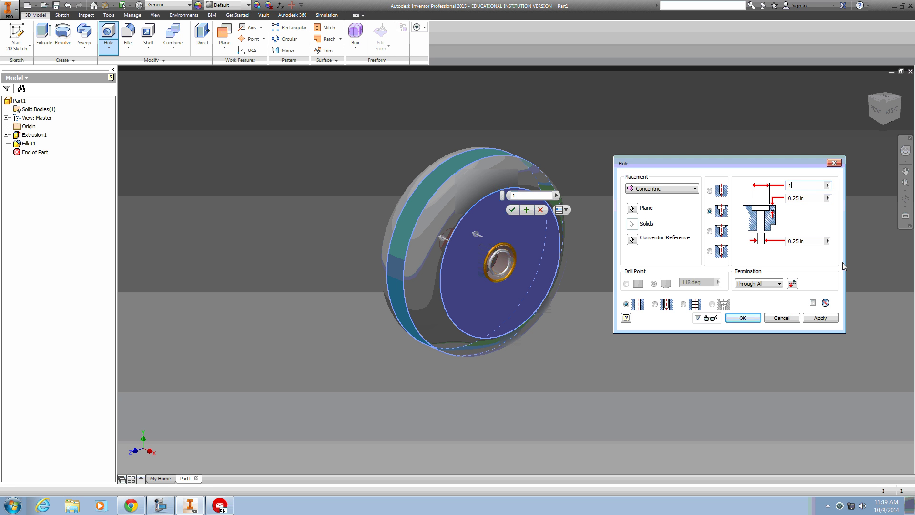
type("1")
key("Tab")
type(".5")
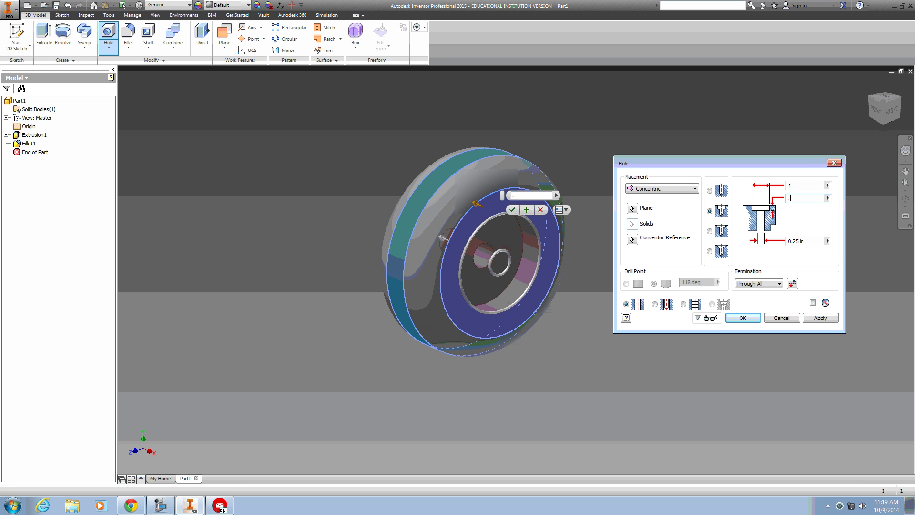
left_click(815, 241)
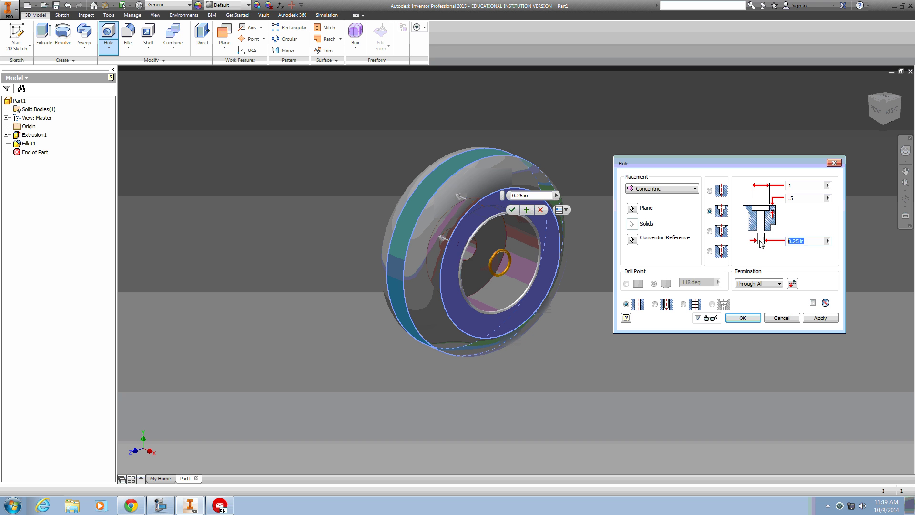
type("3/8")
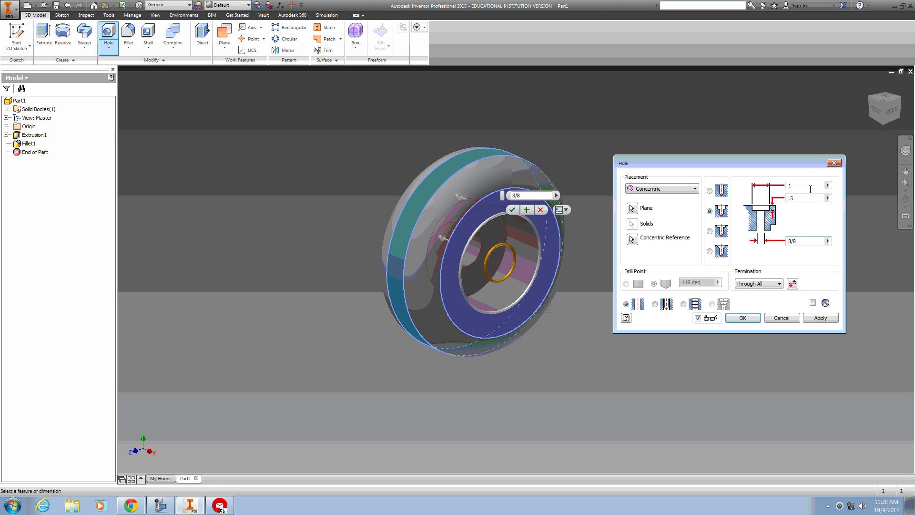
left_click(742, 318)
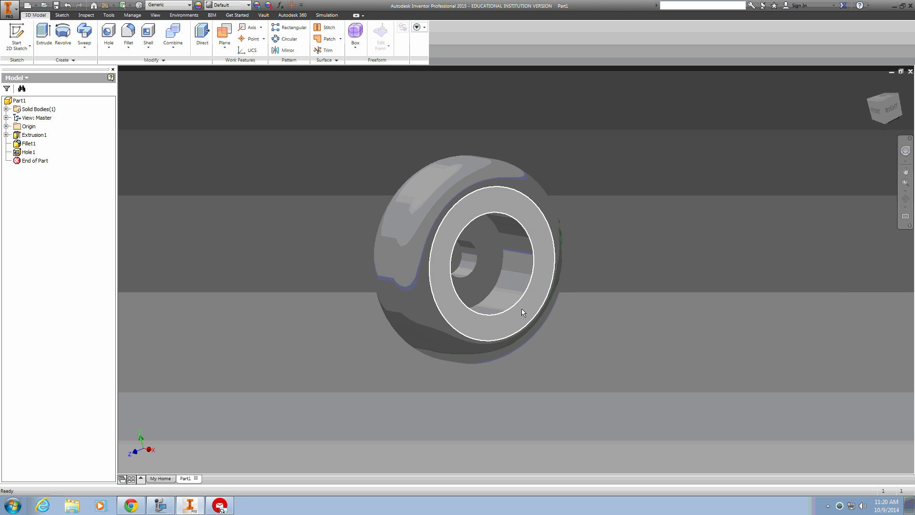
Undo and redo the hole, then save the part as WHEEL.ipt.
mouse_move(507, 308)
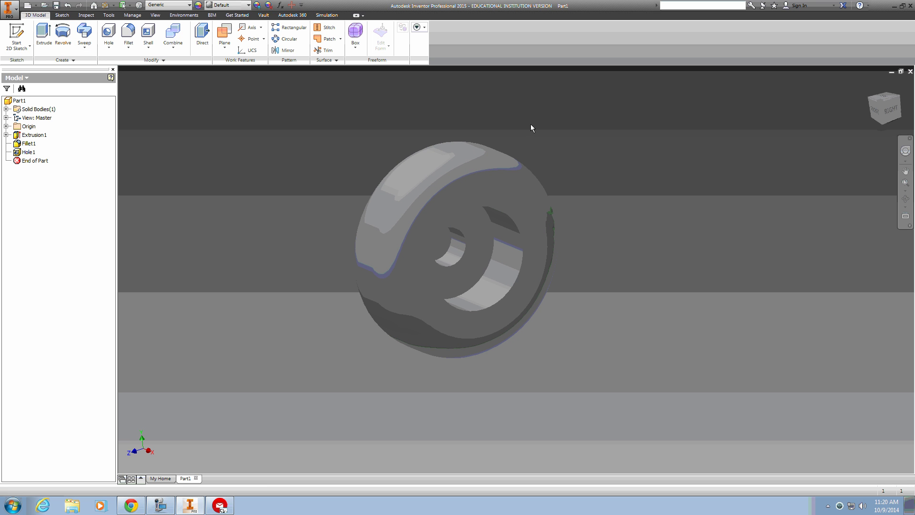
left_click(67, 5)
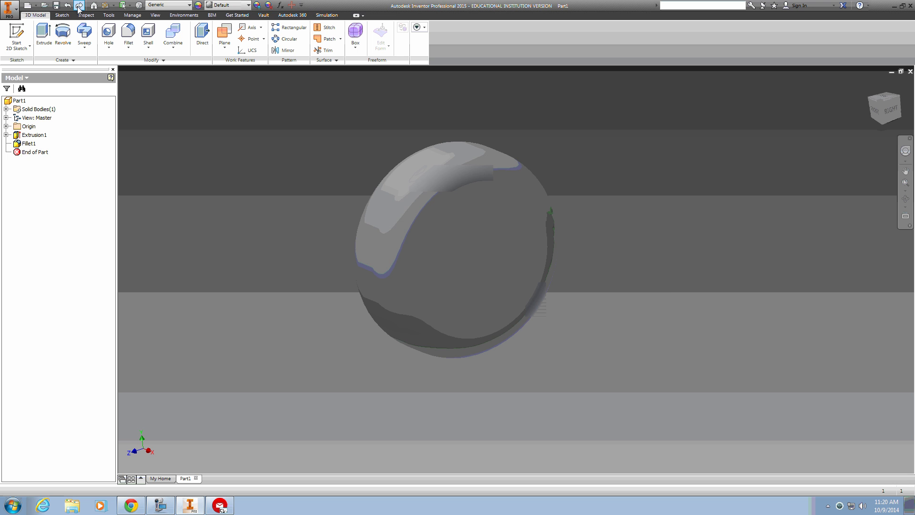
left_click(78, 5)
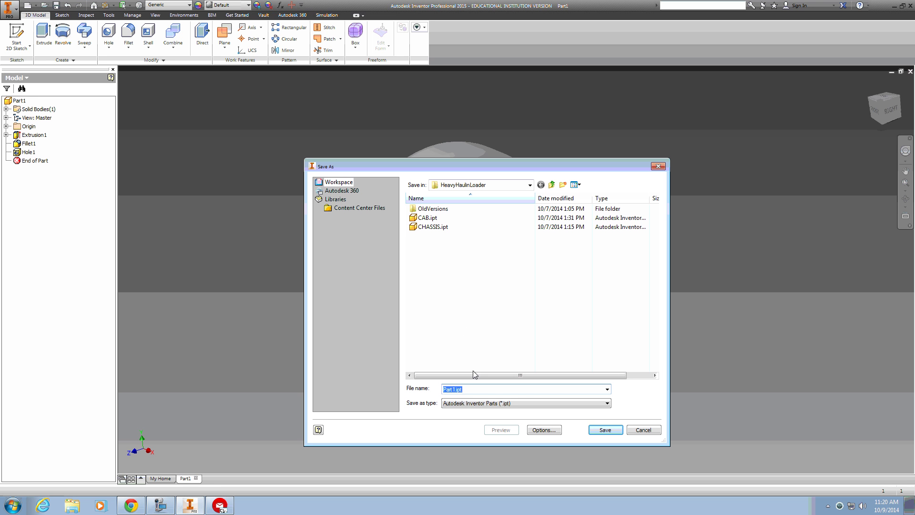
type("WHEEL")
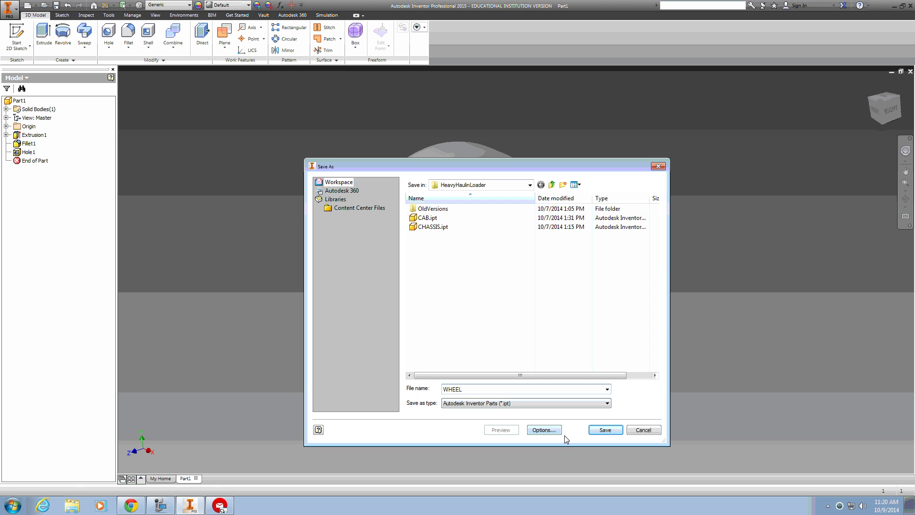
left_click(606, 431)
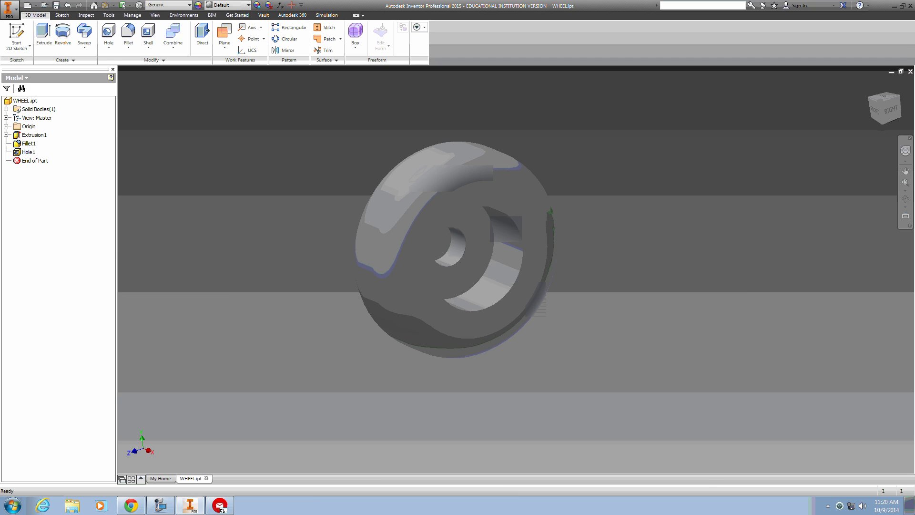
key("alt+Tab")
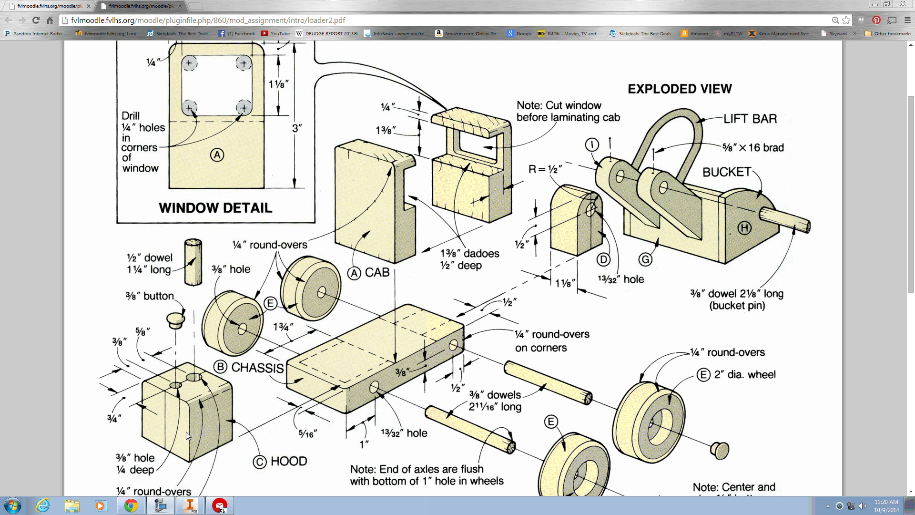
Scroll the loader PDF to the hood drawing's hole notes and the Bill of Materials.
scroll(207, 430, "down", 1)
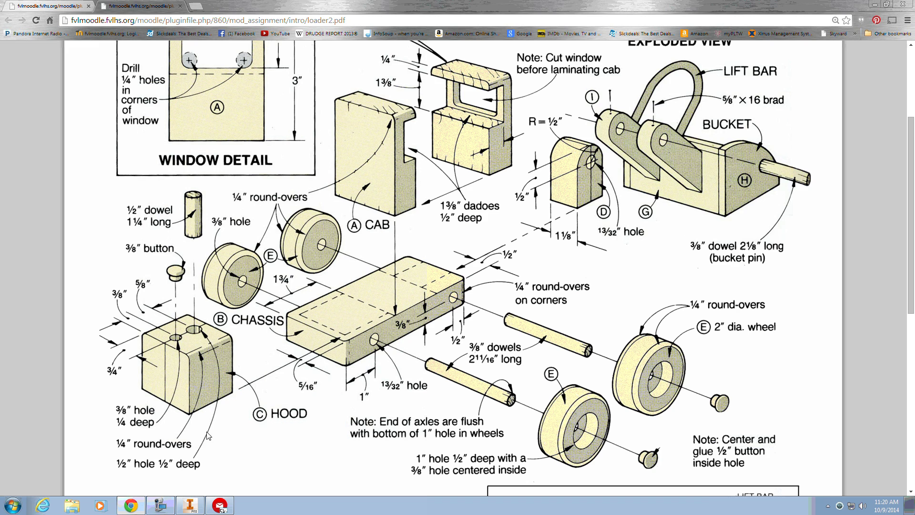
scroll(226, 399, "down", 7)
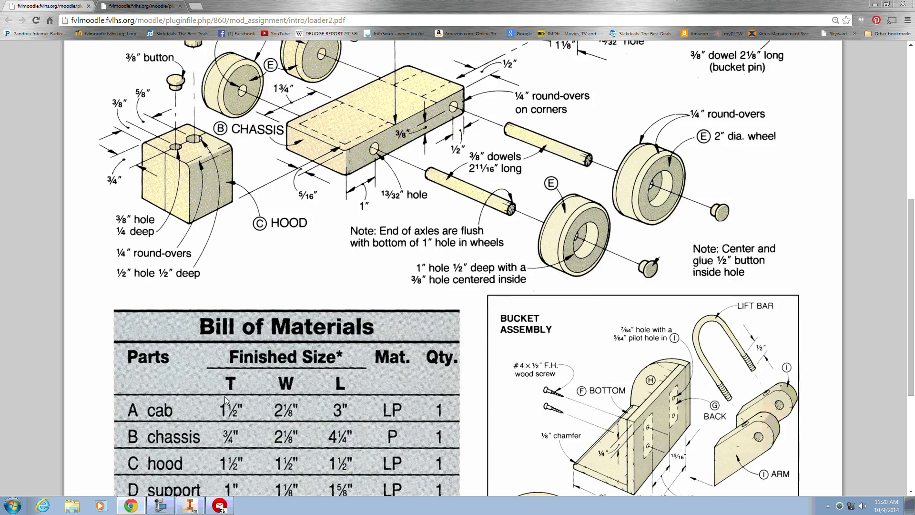
scroll(239, 327, "up", 1)
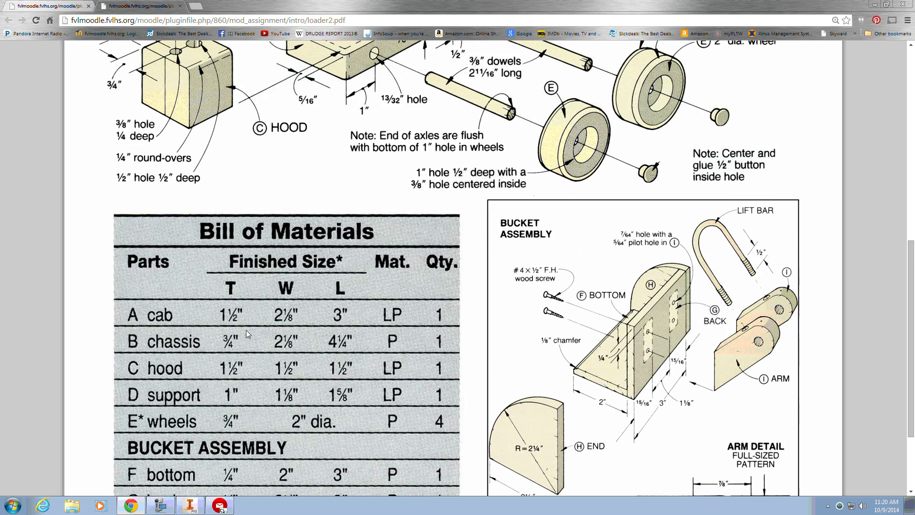
scroll(404, 370, "up", 1)
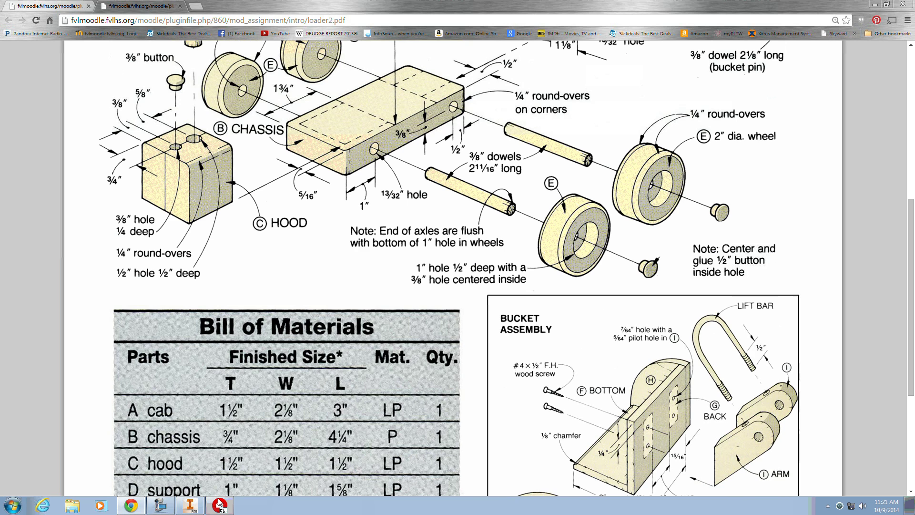
Sketch a 1 1/2 × 1 1/2 in rectangle from the origin on the XZ plane and finish the sketch.
left_click(190, 505)
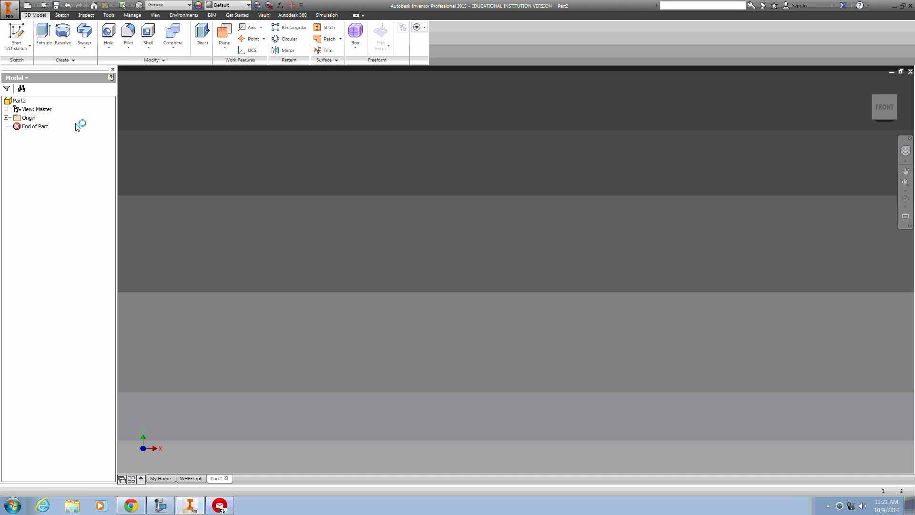
left_click(17, 33)
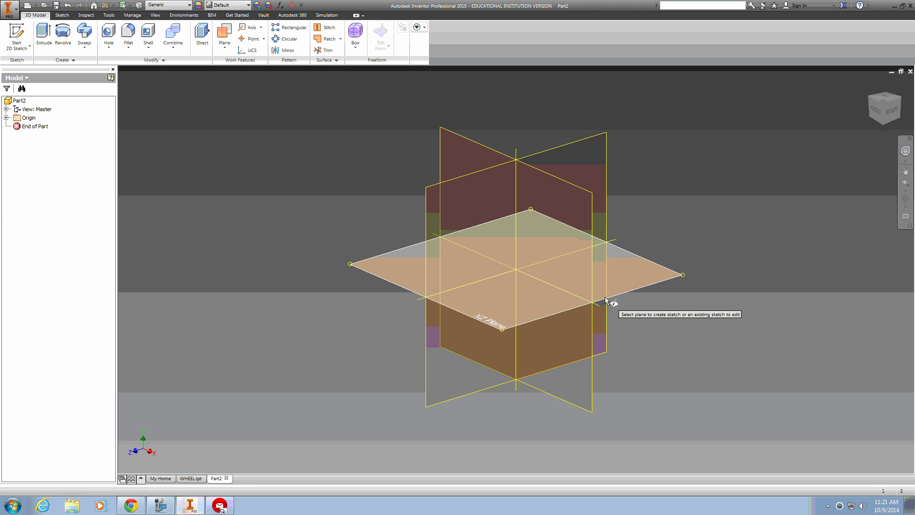
left_click(605, 296)
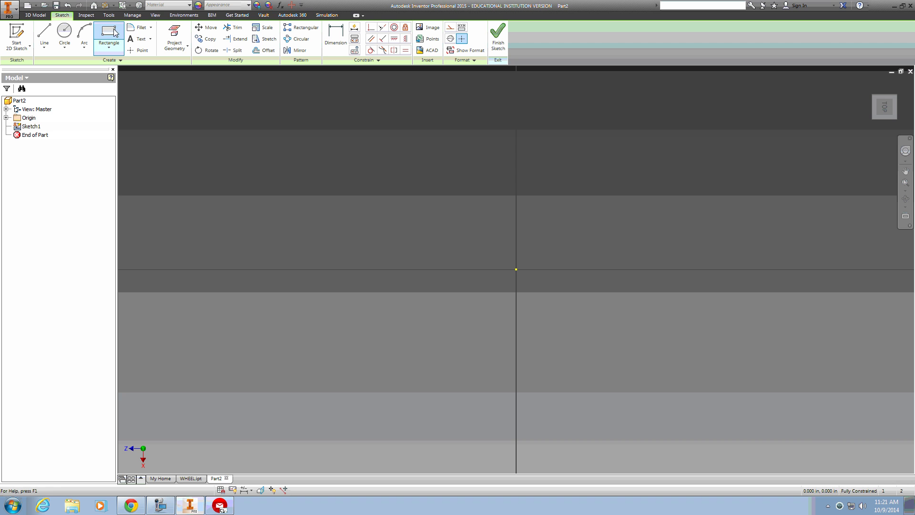
left_click(115, 33)
left_click(517, 269)
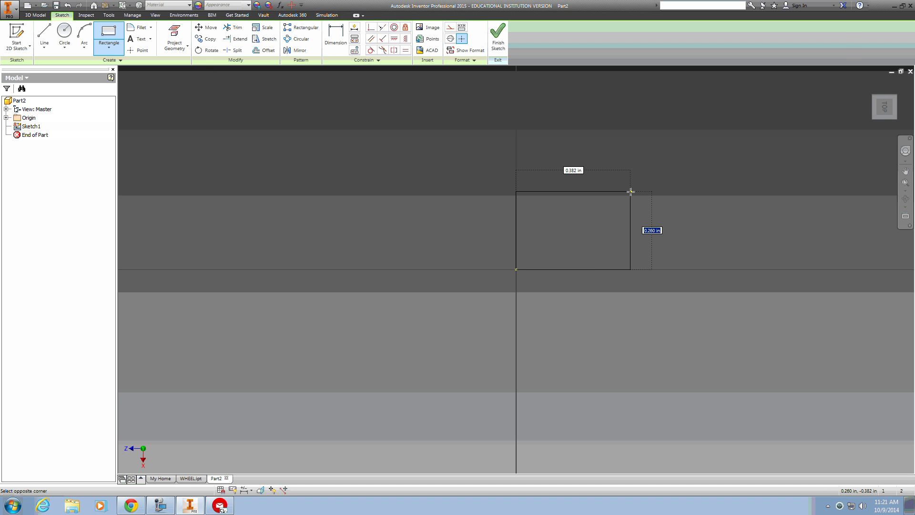
type("1.5")
key("Tab")
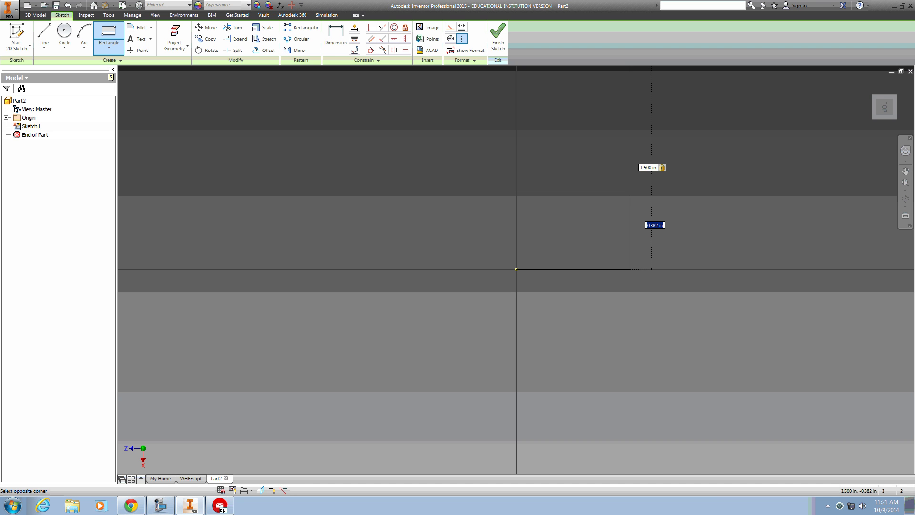
type("1")
type(" 1/2")
key("Return")
scroll(629, 191, "down", 5)
middle_click_drag(619, 202, 534, 254)
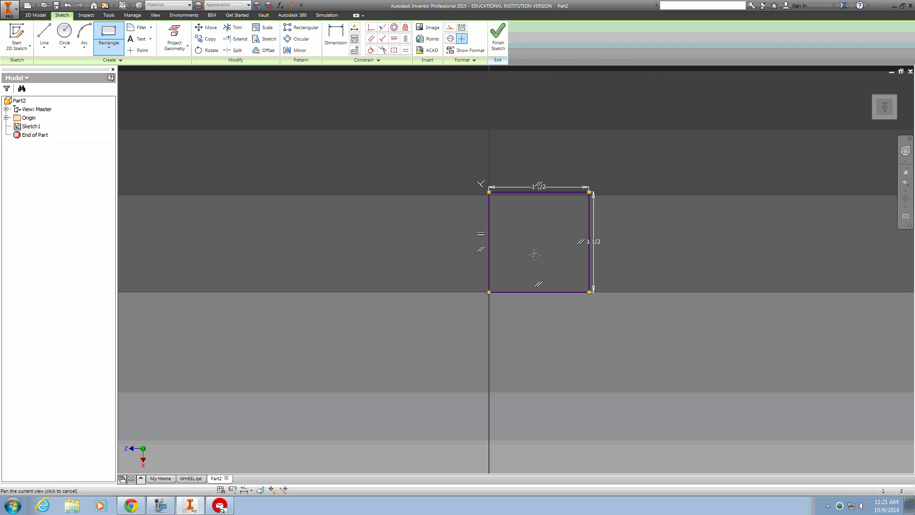
left_click(498, 32)
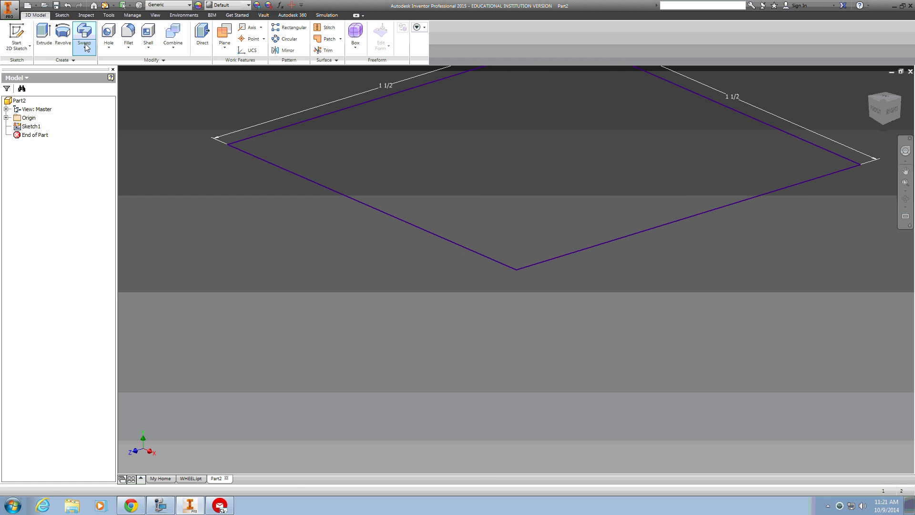
Extrude the square 1 1/2 in into a cube, checking the hood plans.
left_click(43, 38)
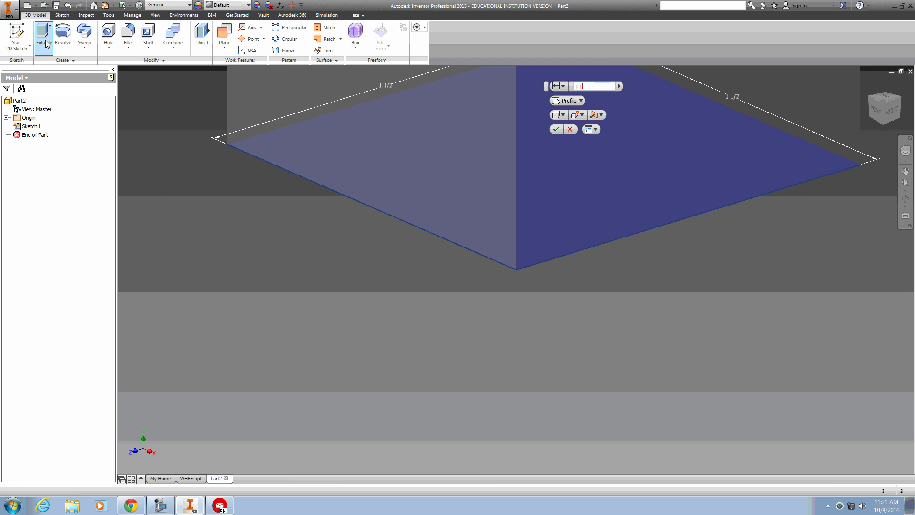
type("1 1/2")
key("Return")
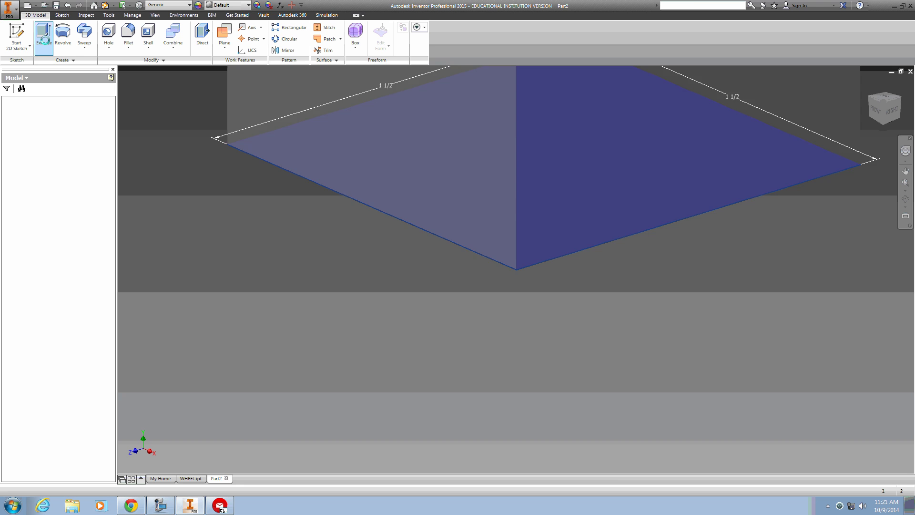
scroll(453, 210, "down", 3)
scroll(452, 210, "down", 2)
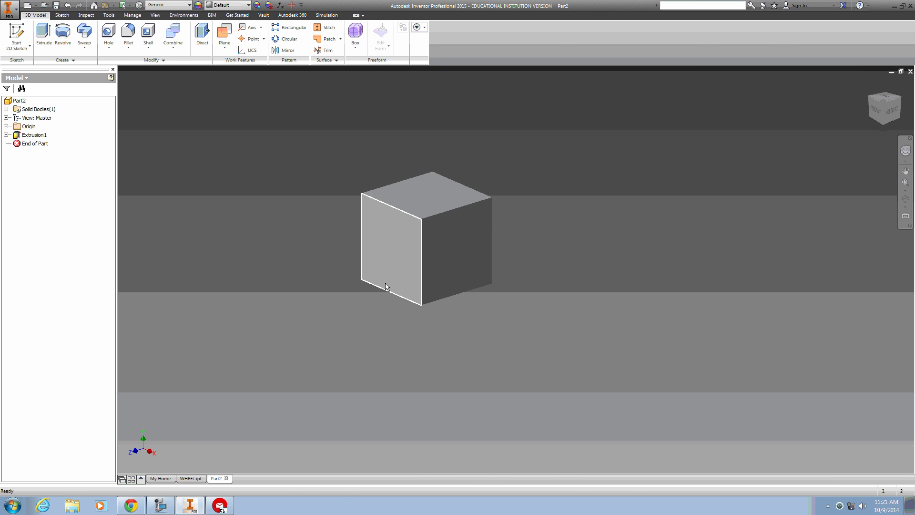
key("alt+Tab")
scroll(216, 217, "up", 1)
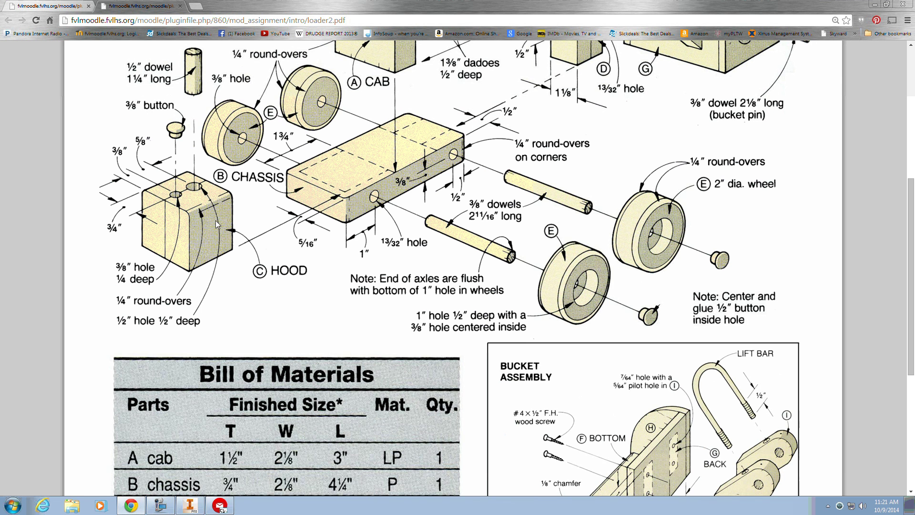
key("alt+Tab")
Round the cube's front and back top edges with a 1/4 in fillet.
left_click(128, 35)
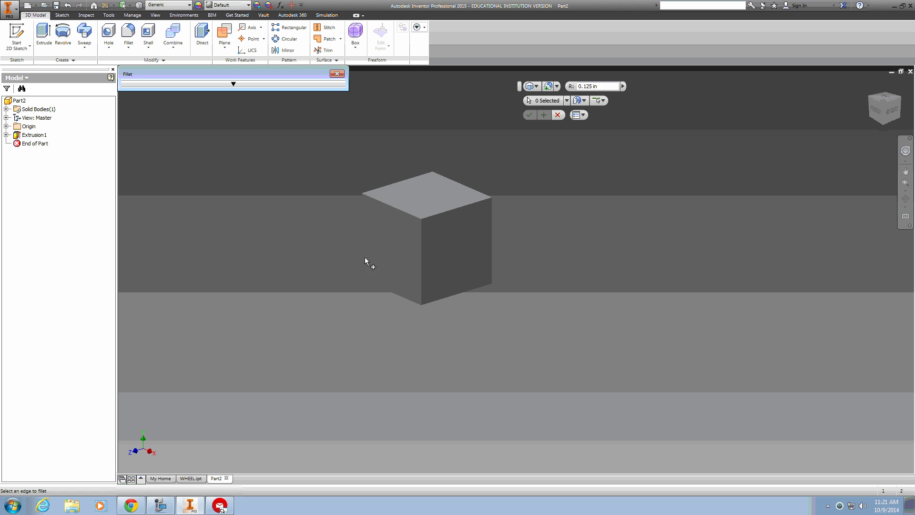
left_click(596, 85)
type("1")
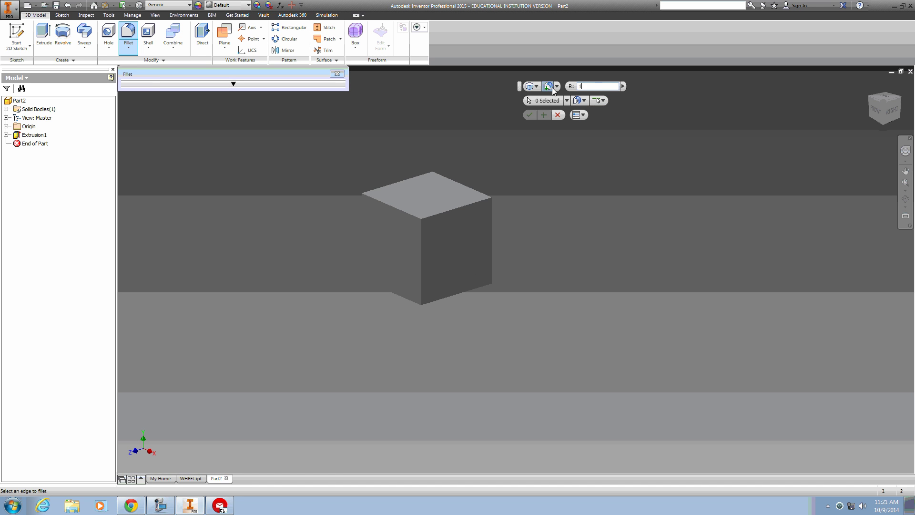
type("/4")
left_click(450, 207)
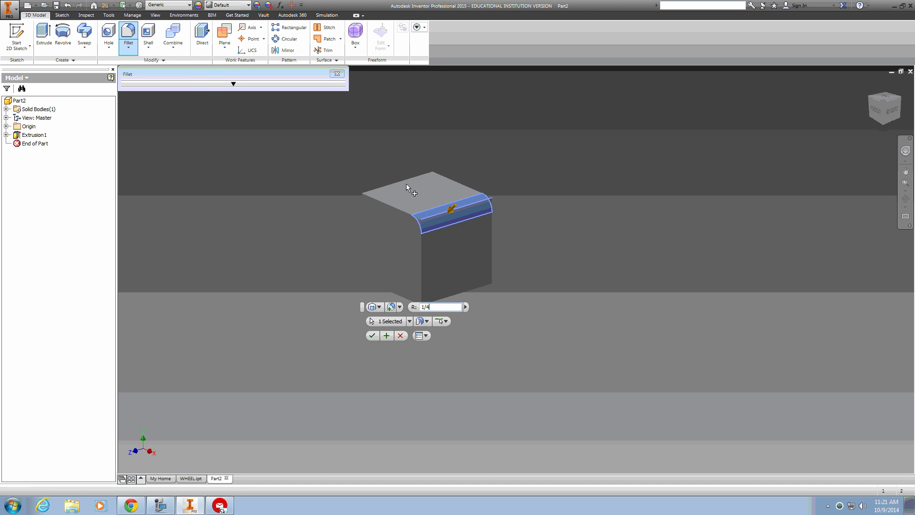
left_click(394, 182)
key("Return")
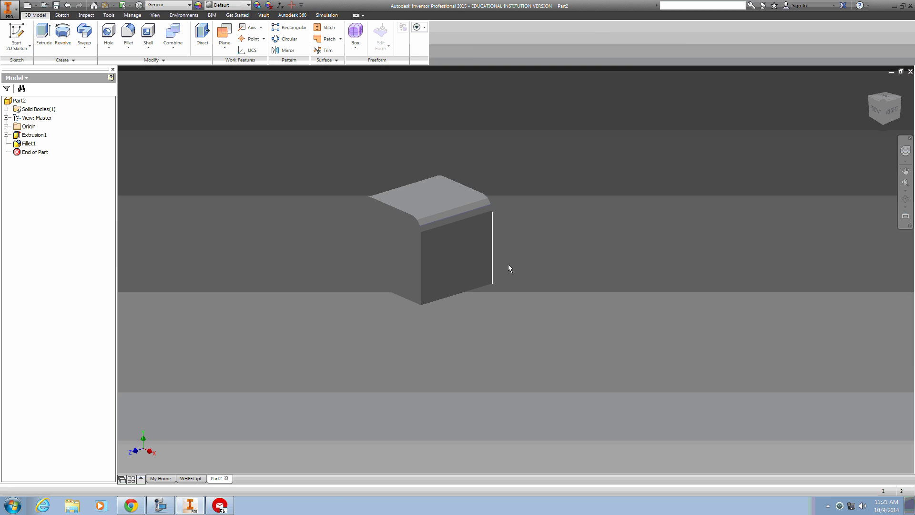
Bring up loader2.pdf in Chrome to review hood C's hole and round-over callouts.
key("alt+Tab")
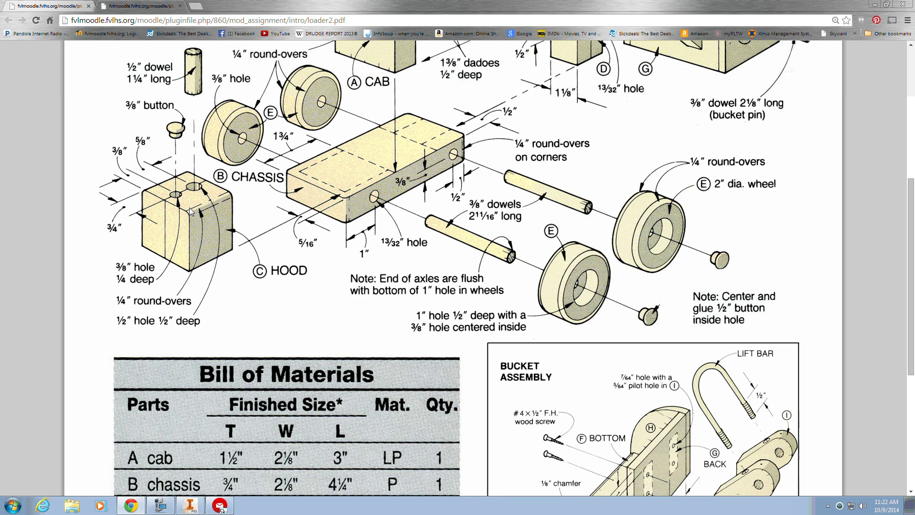
Start a hole on the hood block's top face, checking the plan for sizes.
key("alt+Tab")
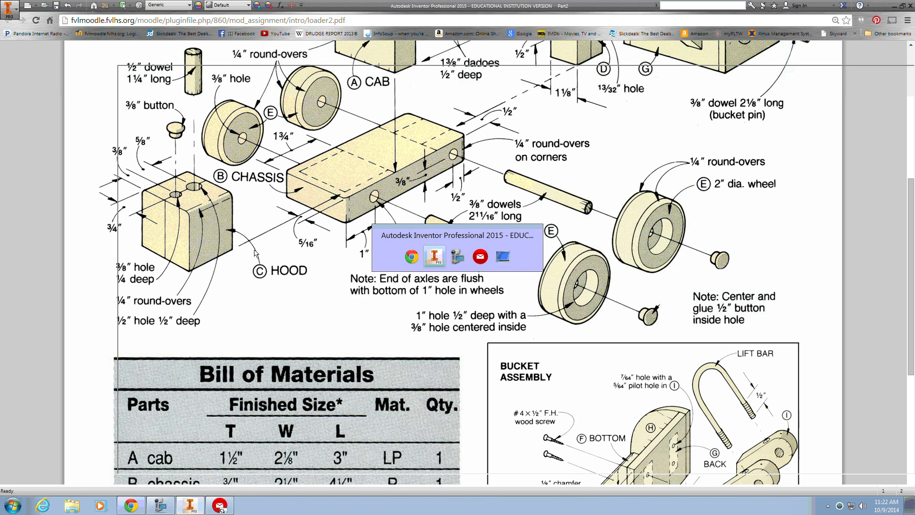
left_click(109, 33)
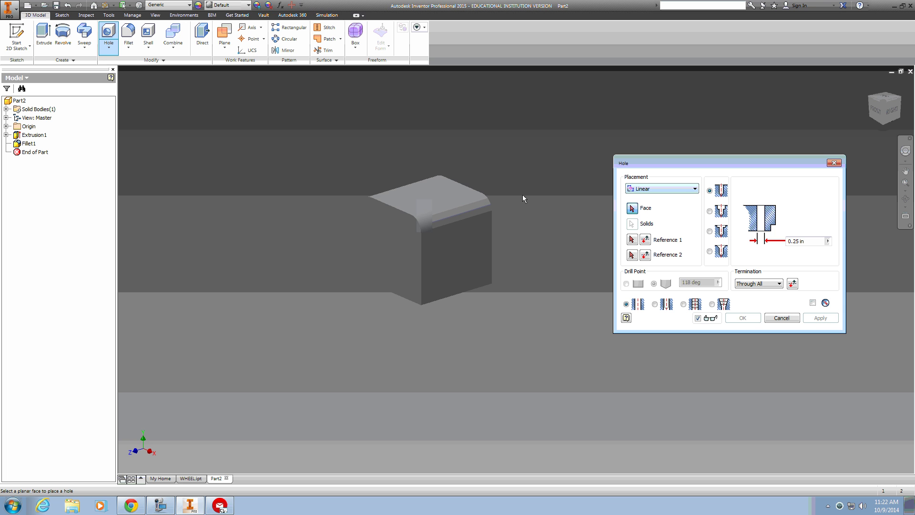
left_click(423, 202)
left_click(422, 203)
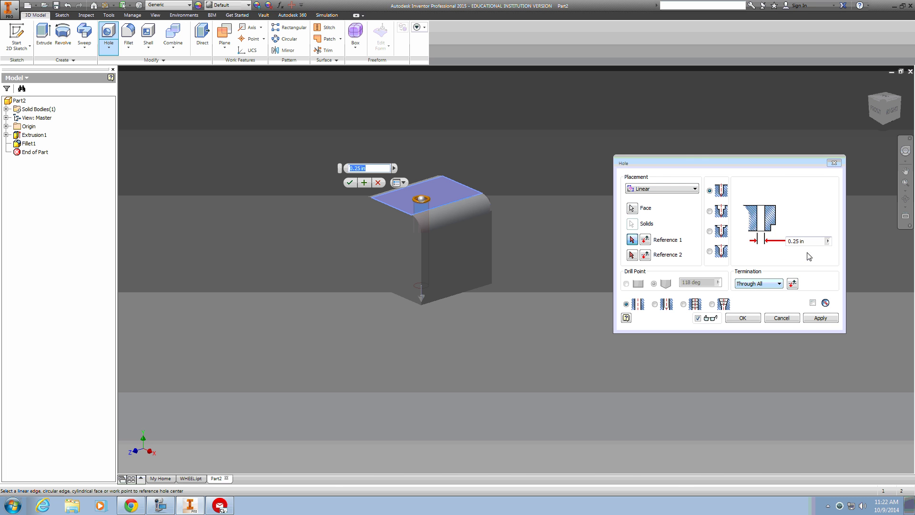
key("alt+Tab")
key("alt+Tab")
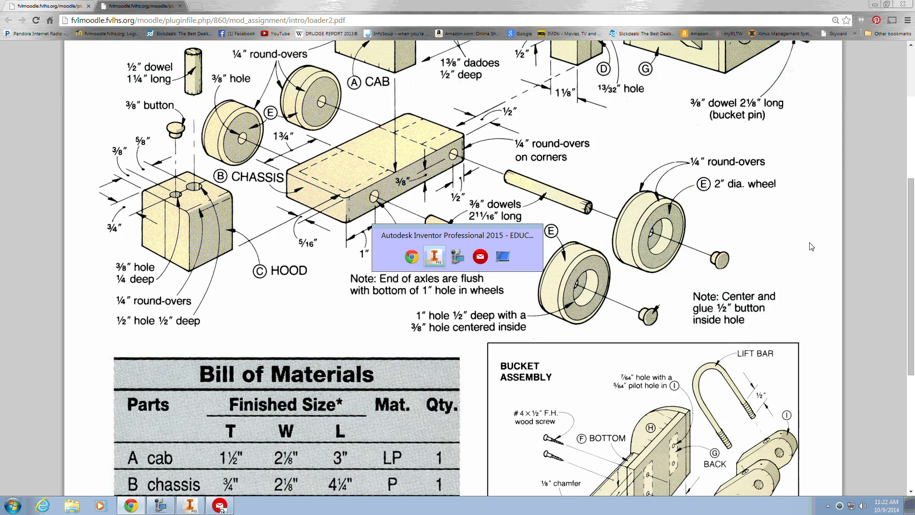
key("alt+Tab")
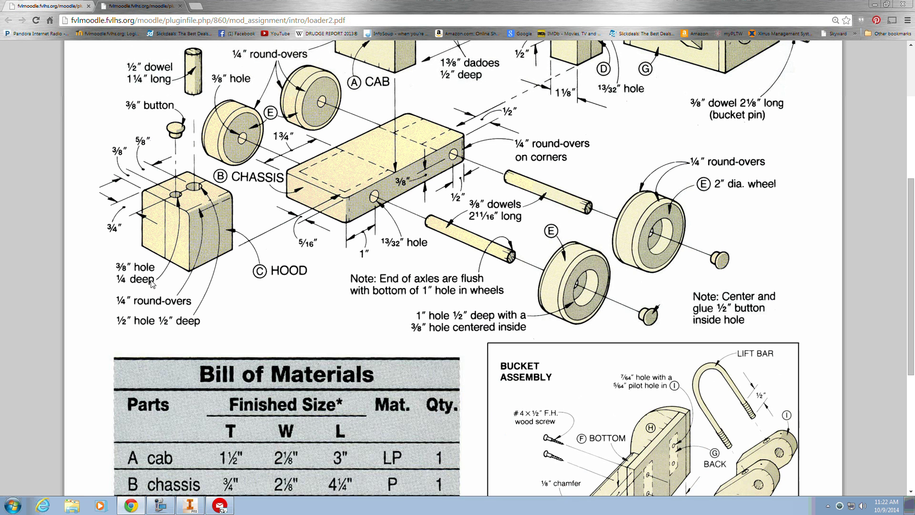
key("alt+Tab")
Set the hole to 3/8 in diameter, 1/4 in deep, with a flat drill point.
left_click(809, 240)
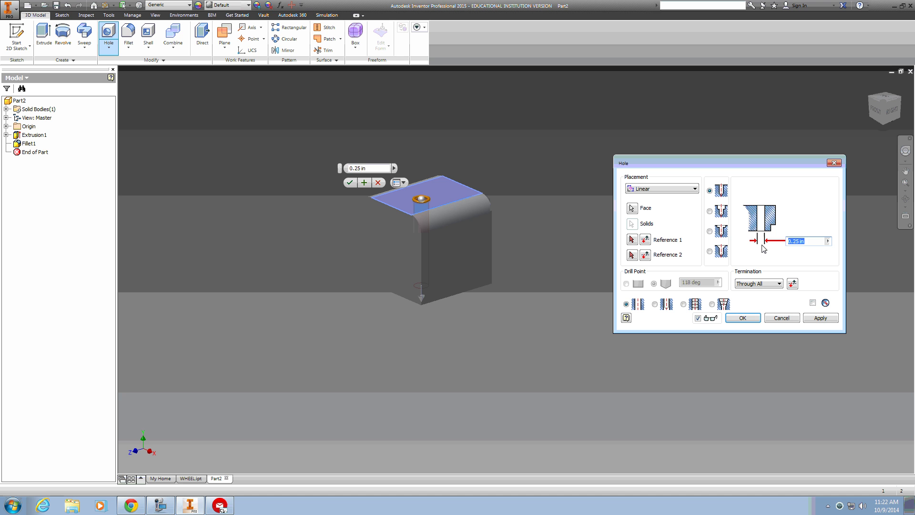
type("3/8")
left_click(763, 284)
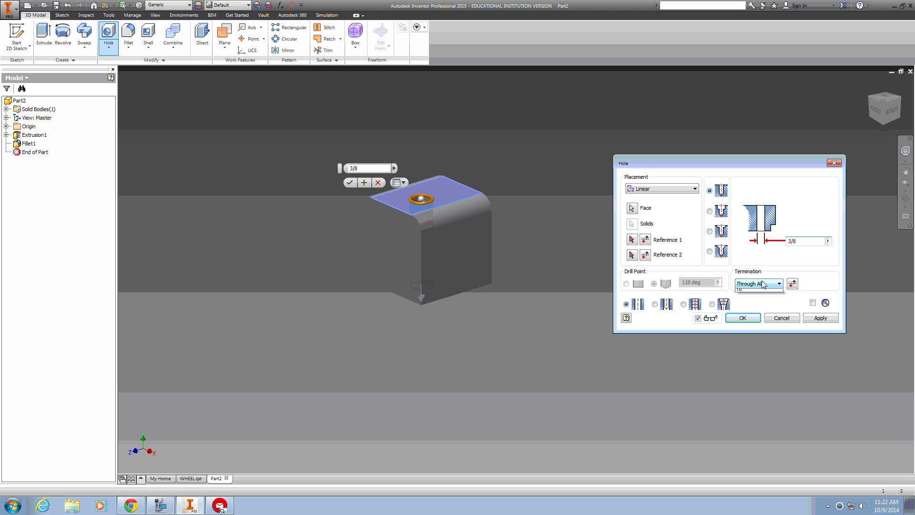
left_click(759, 291)
left_click(787, 219)
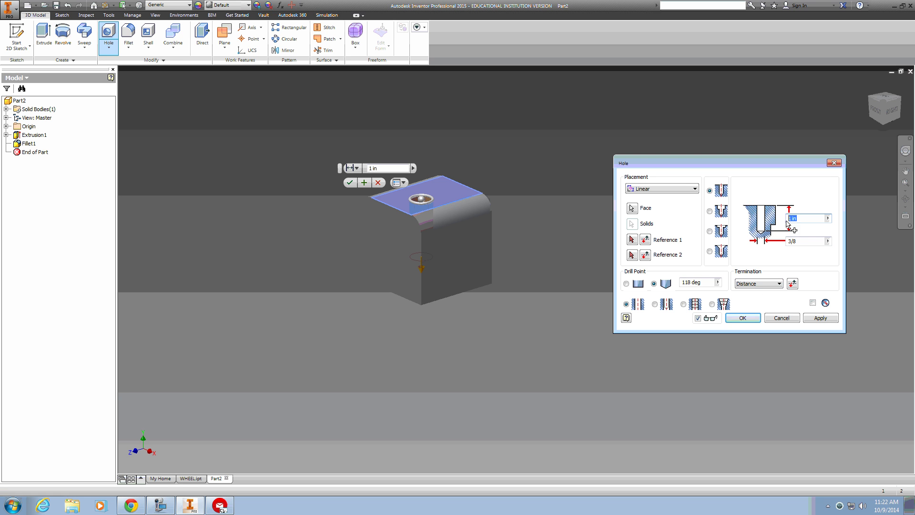
type("1/4")
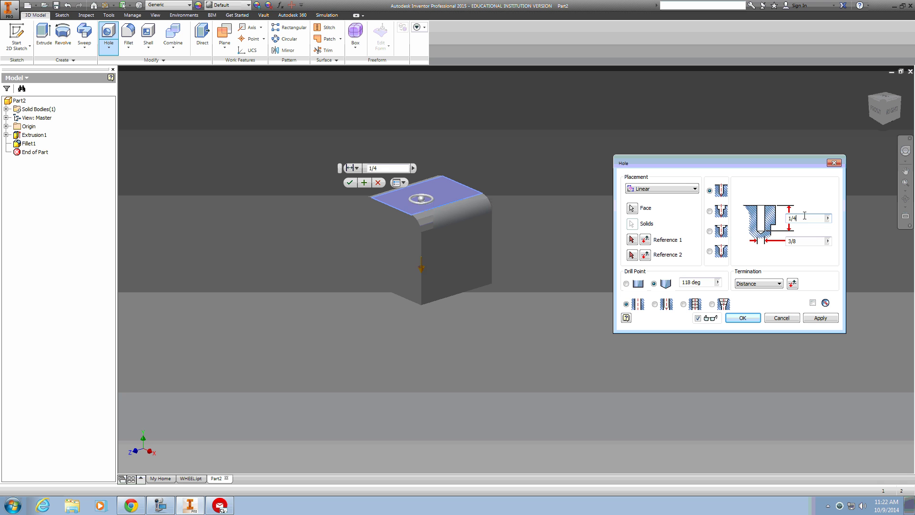
left_click(804, 240)
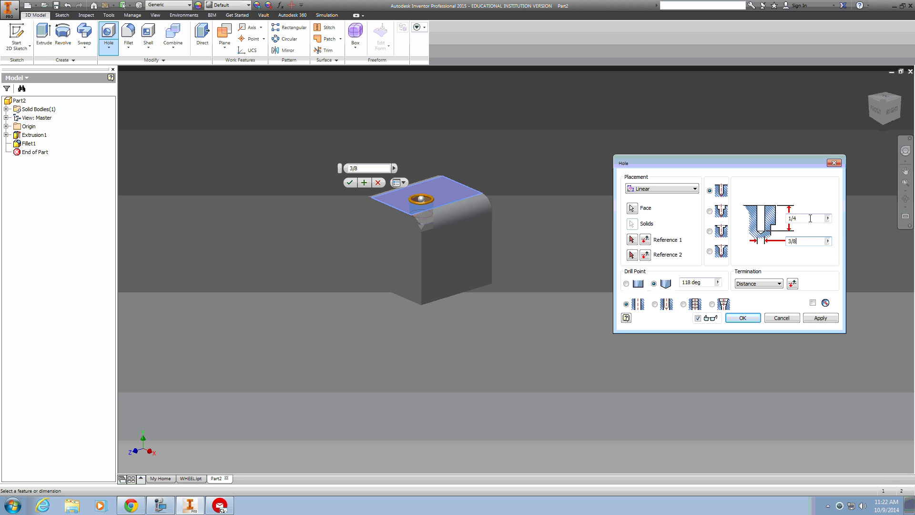
left_click(626, 283)
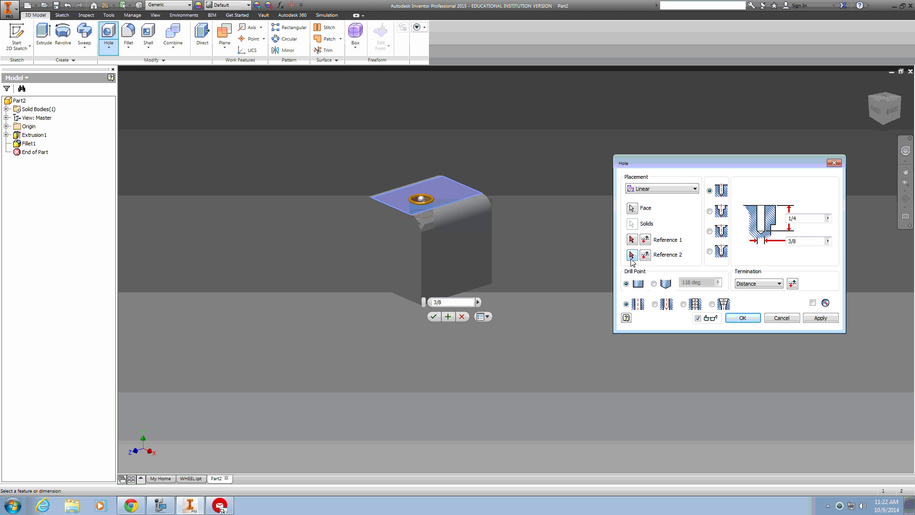
Locate the hole 0.75 in from the front top edge, correcting mistyped values.
left_click(632, 239)
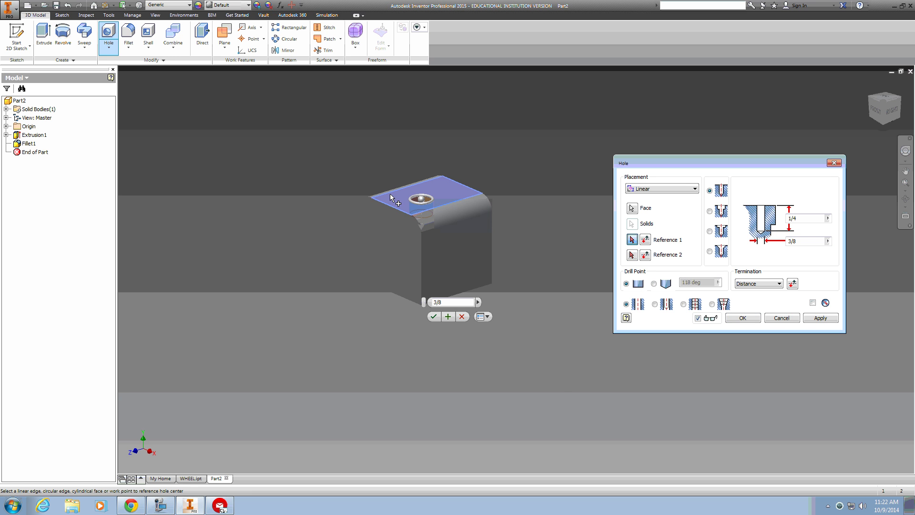
scroll(391, 208, "up", 3)
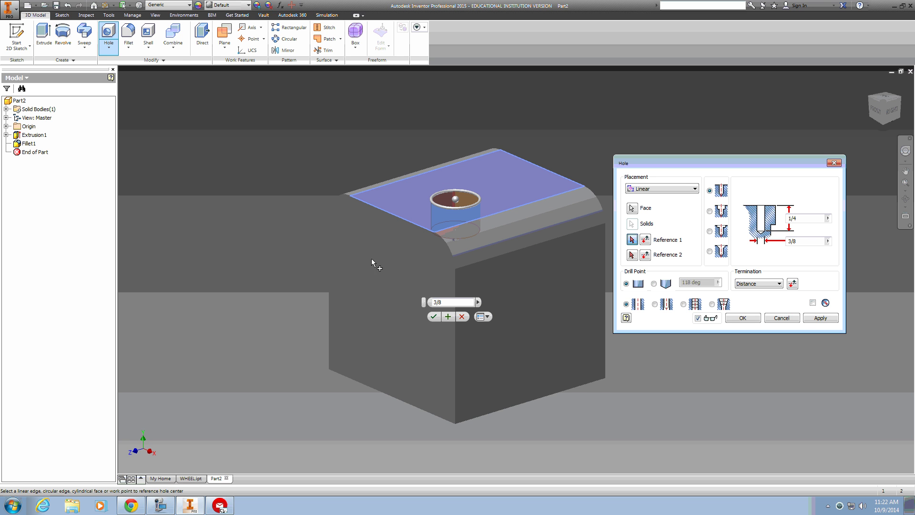
middle_click_drag(370, 258, 382, 257, "shift")
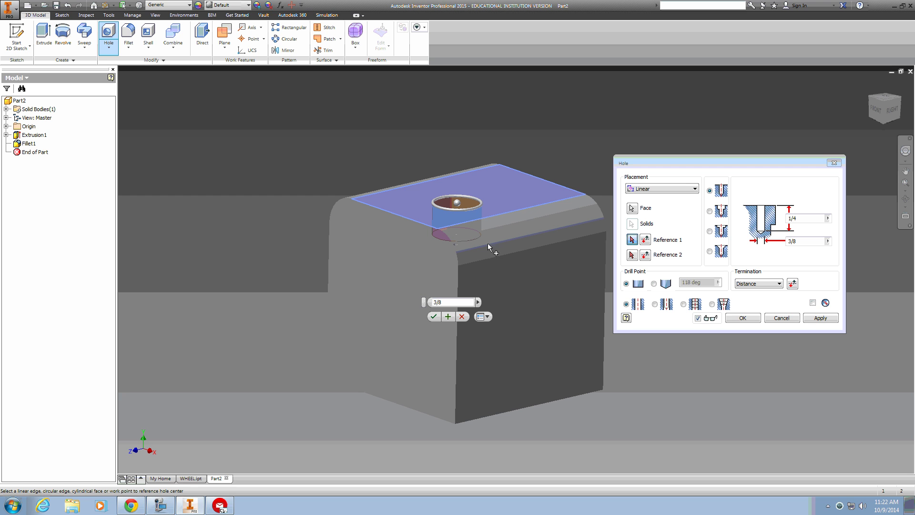
left_click(492, 260)
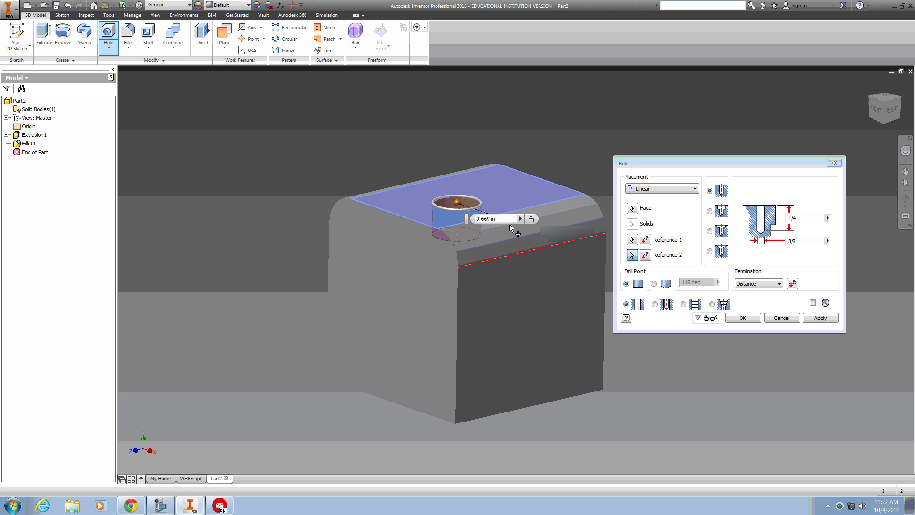
left_click(463, 220)
key("End")
type("4")
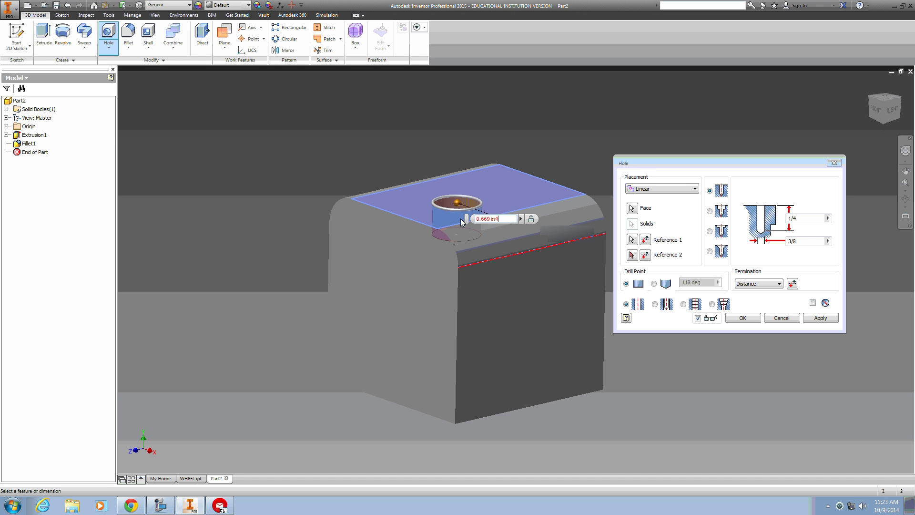
key("ctrl+a")
key("BackSpace")
type("0.669 in7")
key("ctrl+a")
key("BackSpace")
type(".75")
key("Return")
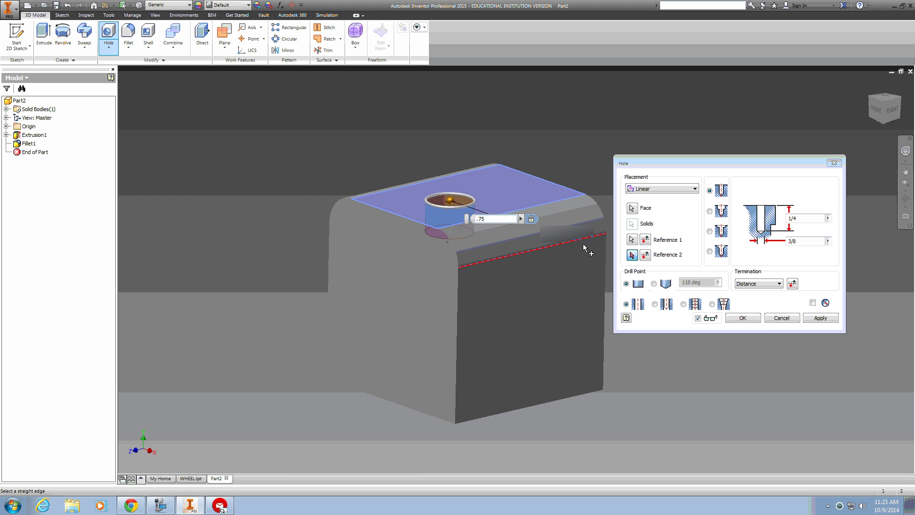
Locate the hole .375 in from the left top edge.
left_click(411, 219)
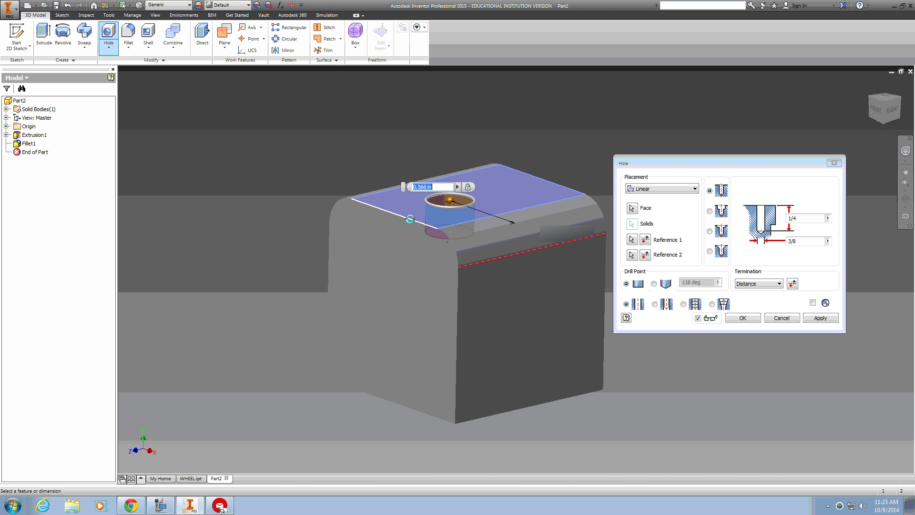
key("alt+Tab")
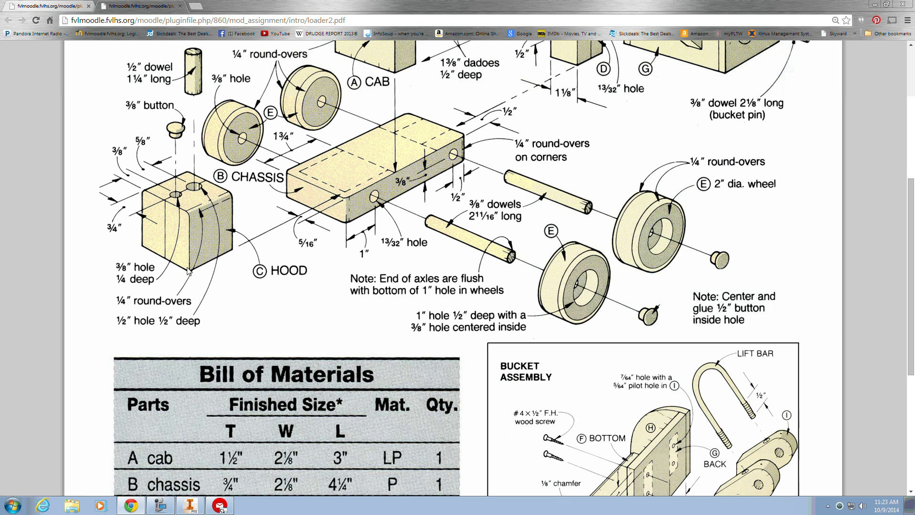
key("alt+Tab")
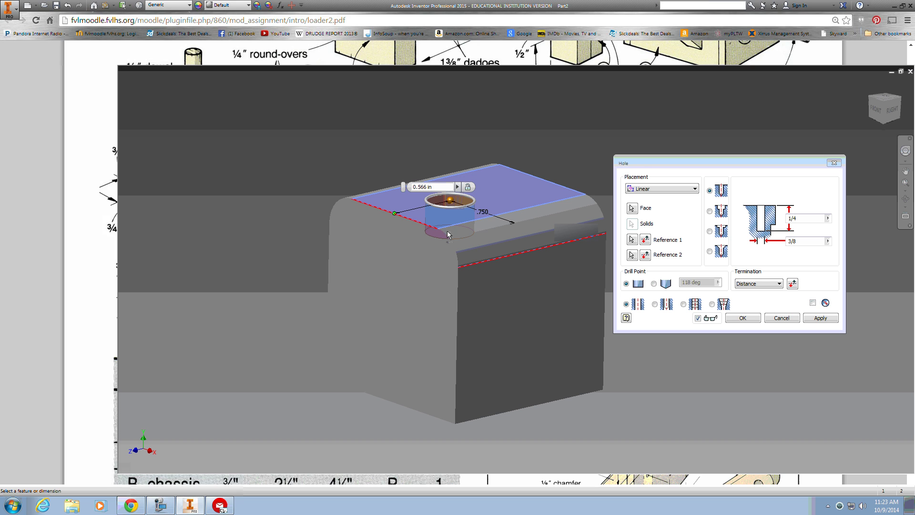
type(".375")
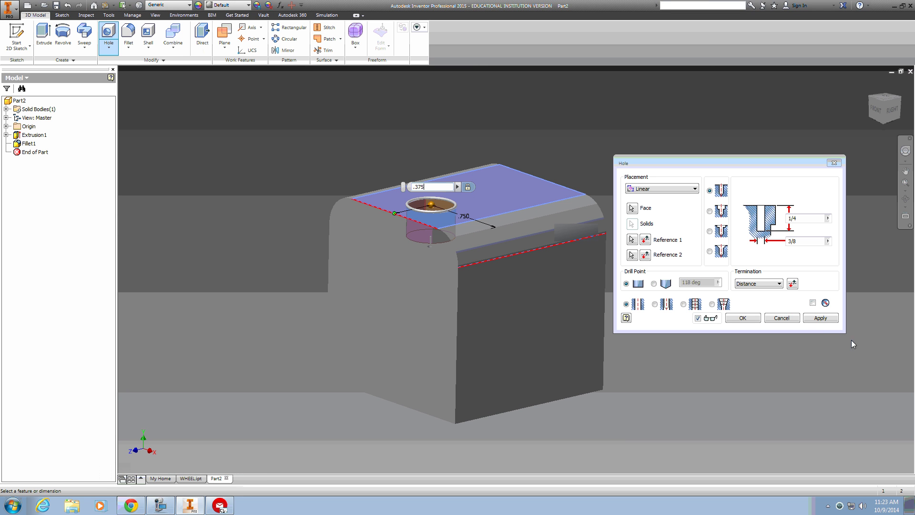
Apply the first hole and place a second on the top face, 0.75 and 1.000 from the edges.
left_click(820, 317)
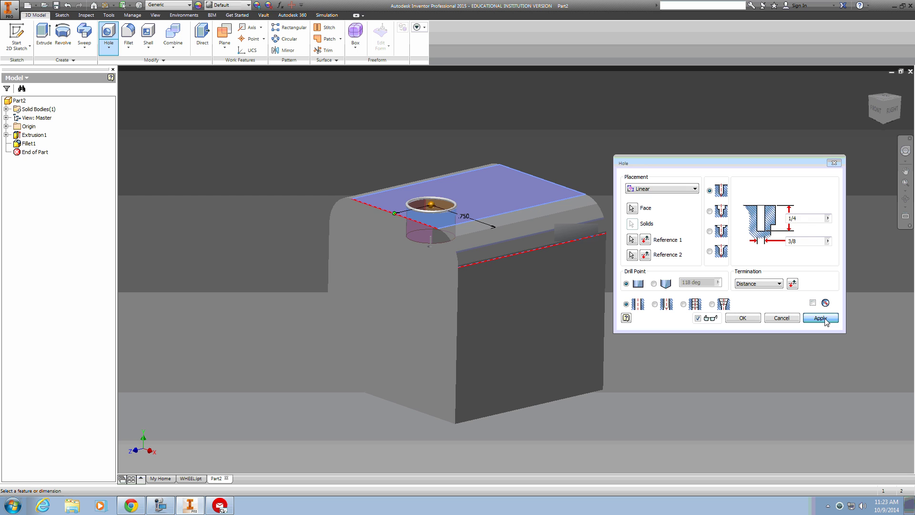
middle_click_drag(551, 259, 527, 224, "shift")
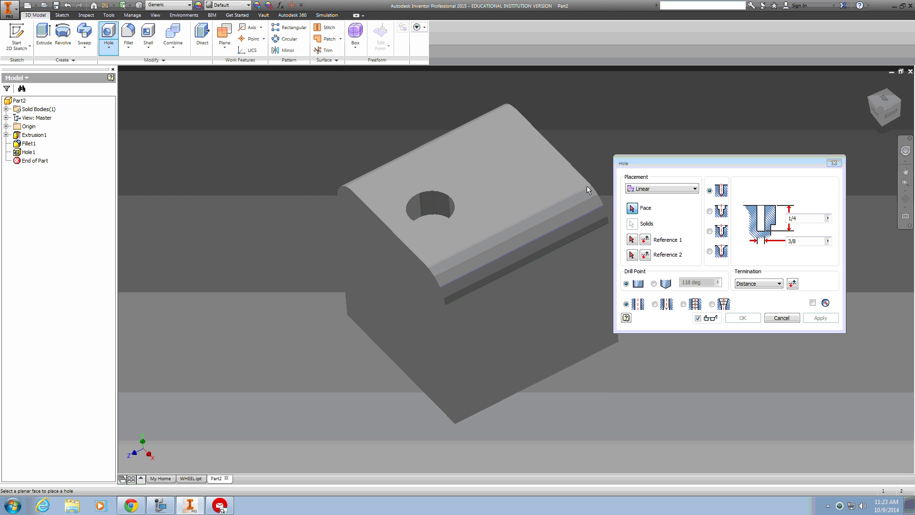
left_click(505, 174)
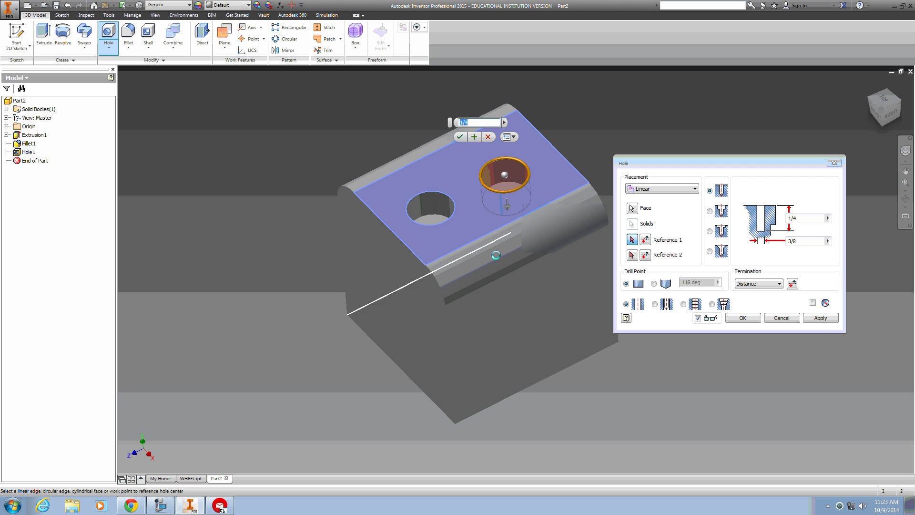
left_click(530, 263)
type(".75")
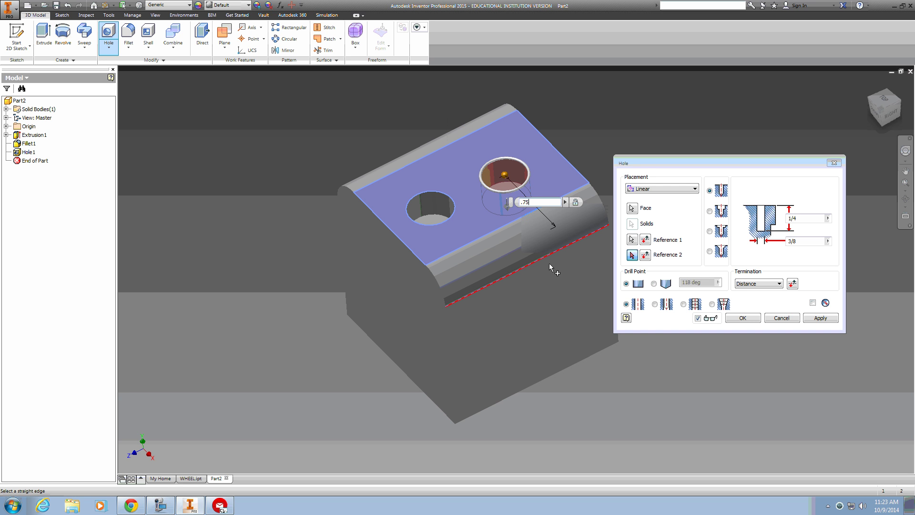
left_click(401, 243)
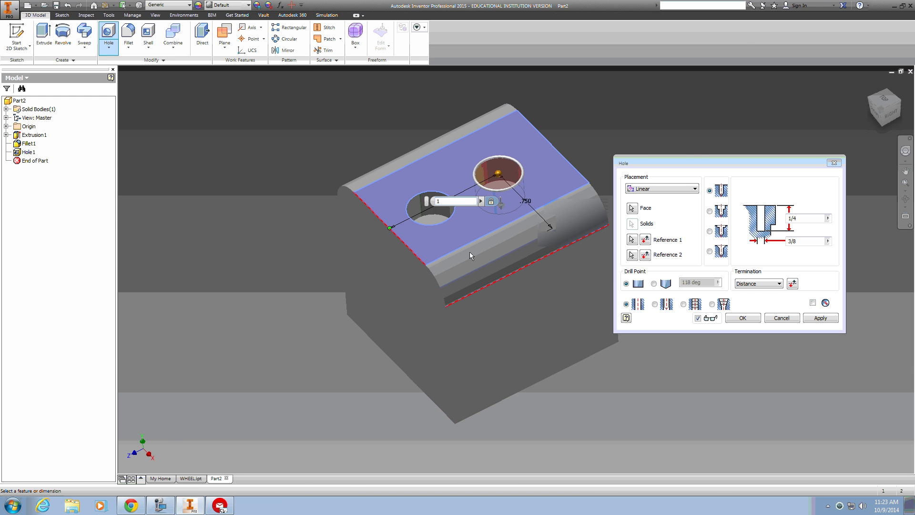
Make the second hole 1/2 in diameter and 1/2 in deep, and create it.
key("alt+Tab")
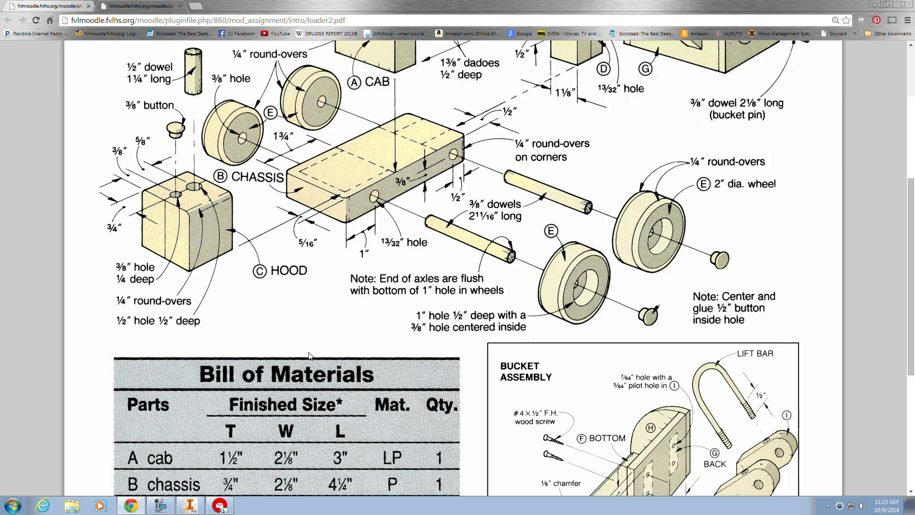
key("alt+Tab")
type("1/2")
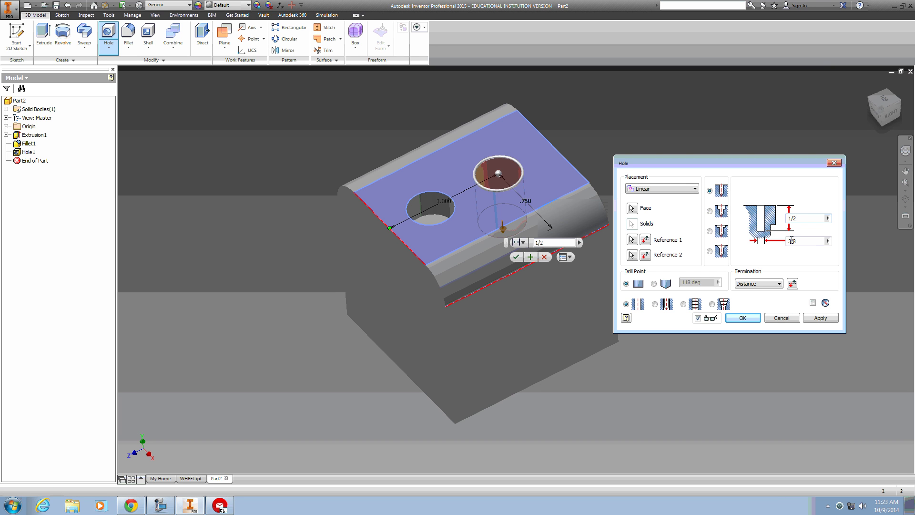
key("Tab")
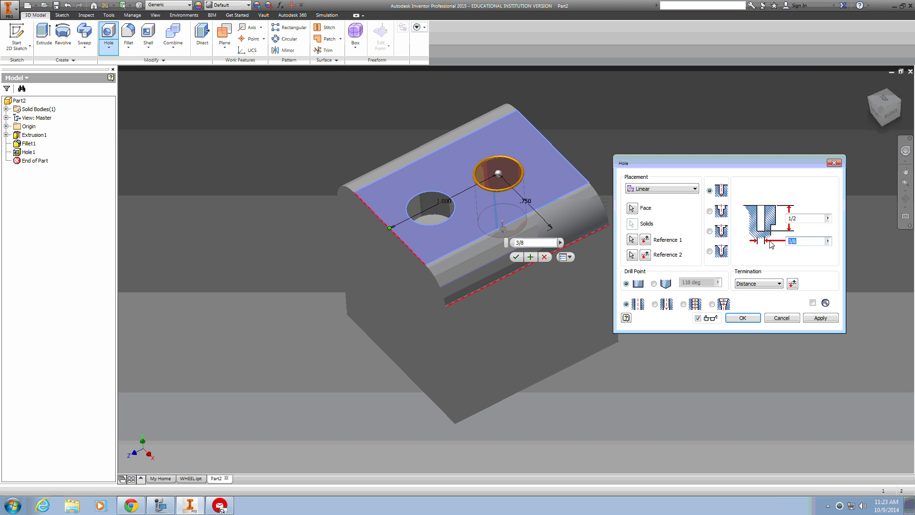
type("1/2")
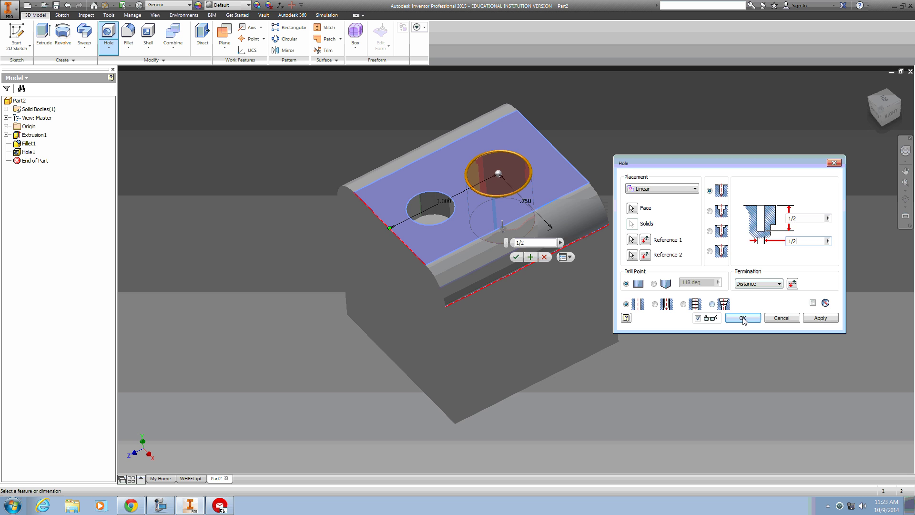
left_click(742, 318)
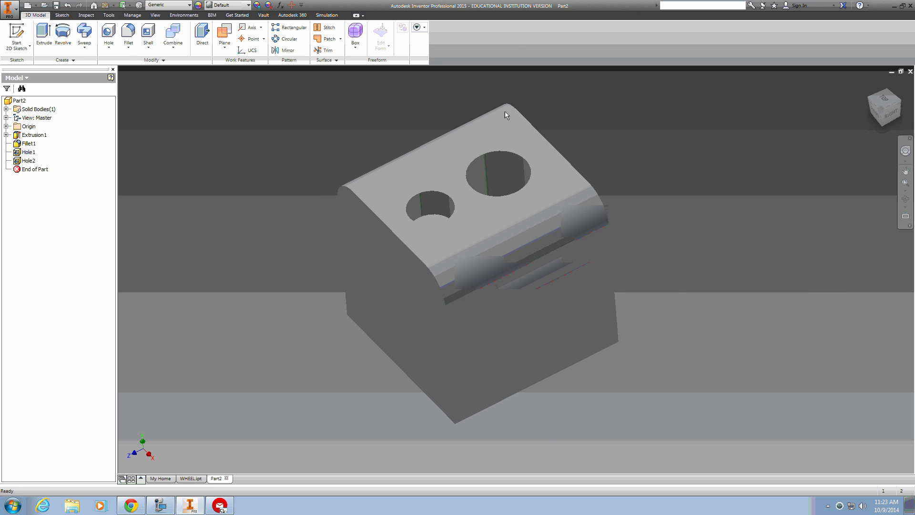
Return the hood to the Home view and bring the loader2.pdf plans forward.
left_click(867, 89)
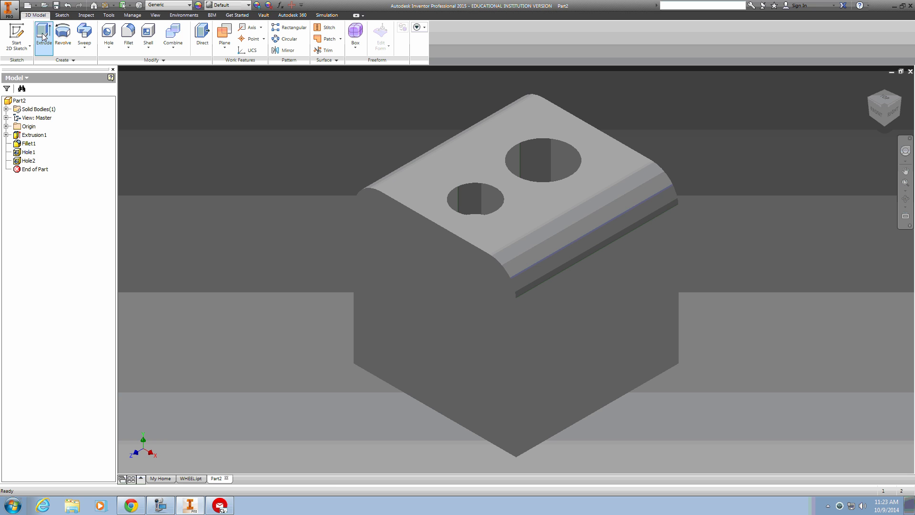
key("alt+Tab")
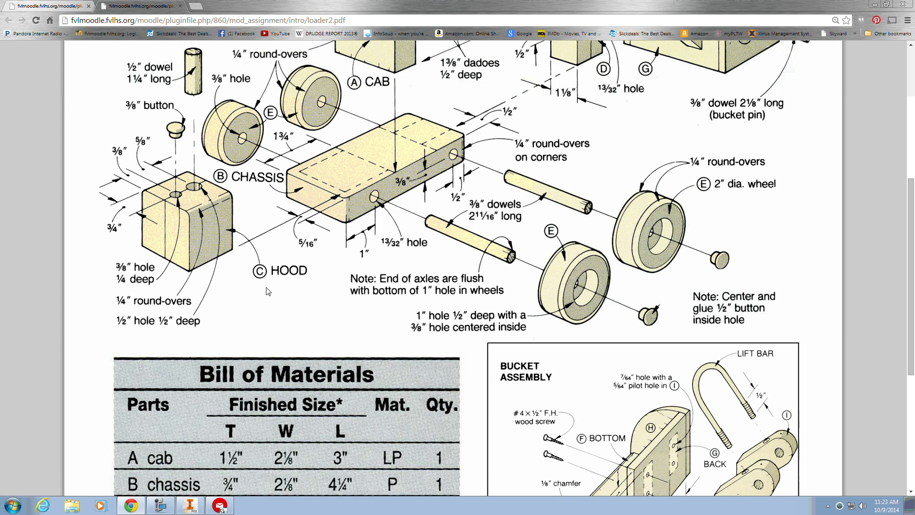